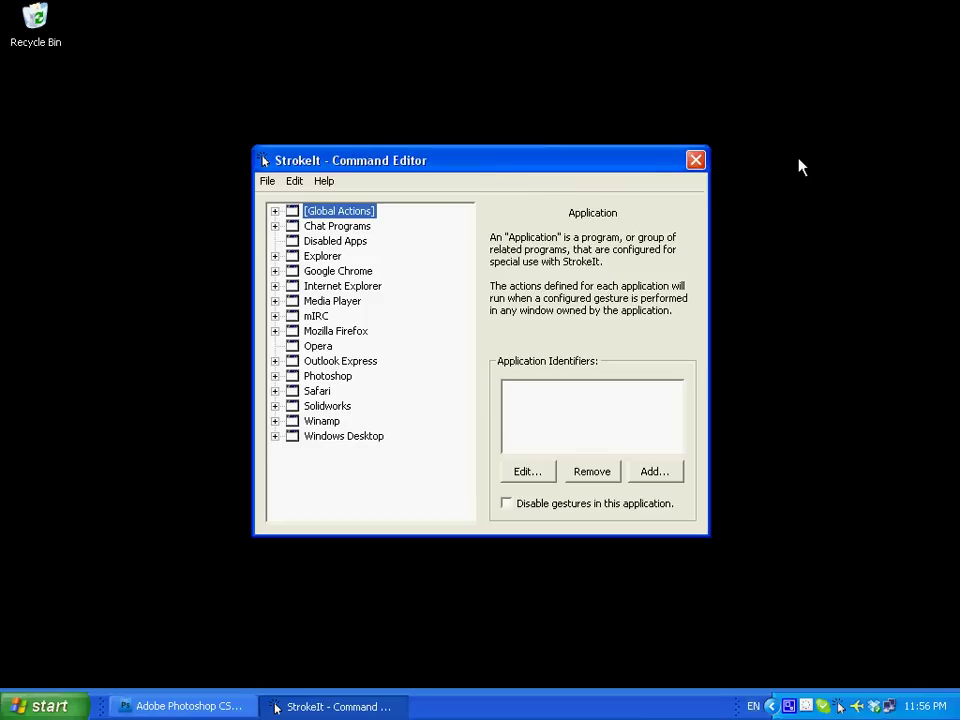
{"action": "mouse_move", "coordinate": [814, 133]}
{"action": "left_mouse_down"}
{"action": "mouse_move", "coordinate": [760, 166]}
{"action": "mouse_move", "coordinate": [766, 206]}
{"action": "mouse_move", "coordinate": [753, 233]}
{"action": "mouse_move", "coordinate": [790, 258]}
{"action": "left_mouse_up"}
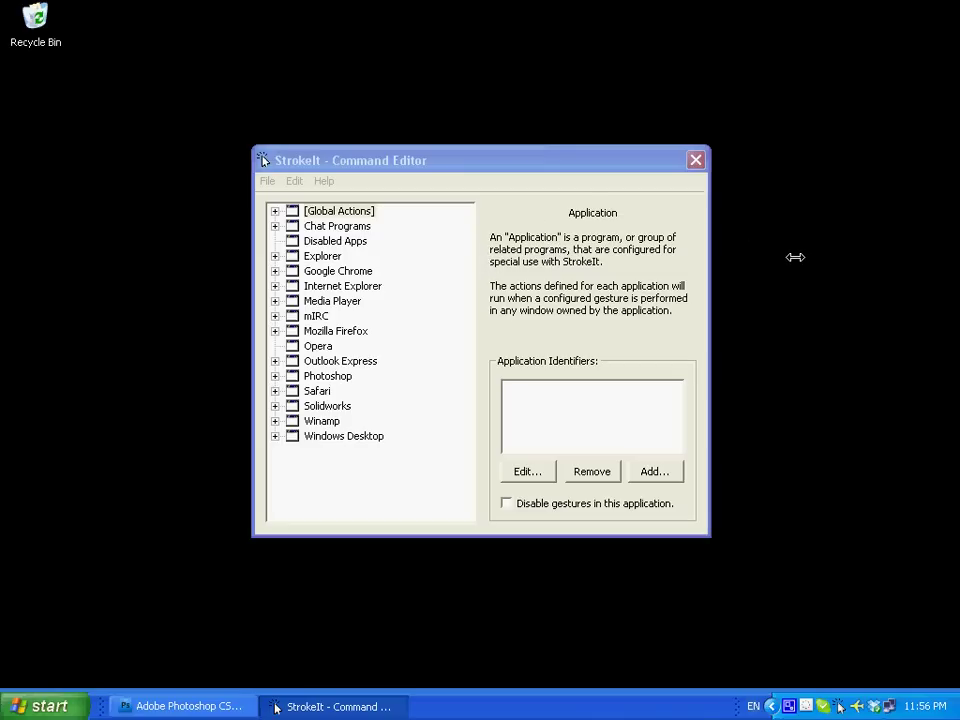
{"action": "mouse_move", "coordinate": [776, 264]}
{"action": "left_mouse_down"}
{"action": "mouse_move", "coordinate": [776, 232]}
{"action": "mouse_move", "coordinate": [782, 328]}
{"action": "left_mouse_up"}
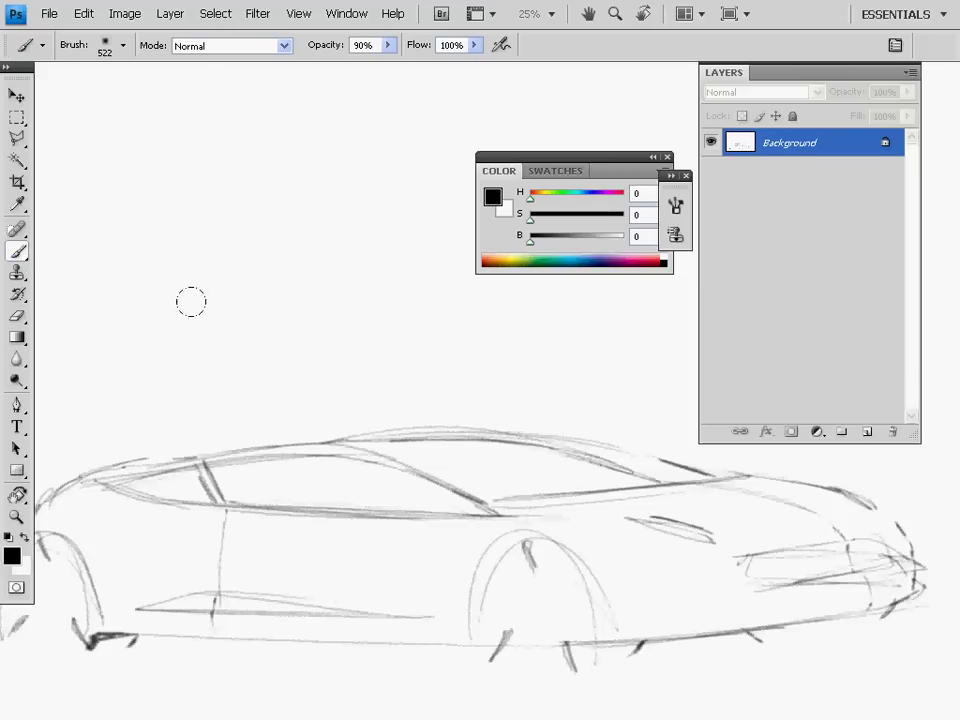
Try a soft black brush stroke in the empty area above the car sketch and undo it.
{"action": "left_click", "coordinate": [172, 317]}
{"action": "mouse_move", "coordinate": [389, 303]}
{"action": "left_mouse_down"}
{"action": "mouse_move", "coordinate": [142, 306]}
{"action": "mouse_move", "coordinate": [264, 356]}
{"action": "left_mouse_up"}
{"action": "key", "text": "ctrl+z"}
Choose the textured 36 px brush preset and try it with a wavy stroke above the car, undoing the stroke.
{"action": "right_click", "coordinate": [252, 324]}
{"action": "left_click_drag", "start_coordinate": [488, 518], "coordinate": [489, 580]}
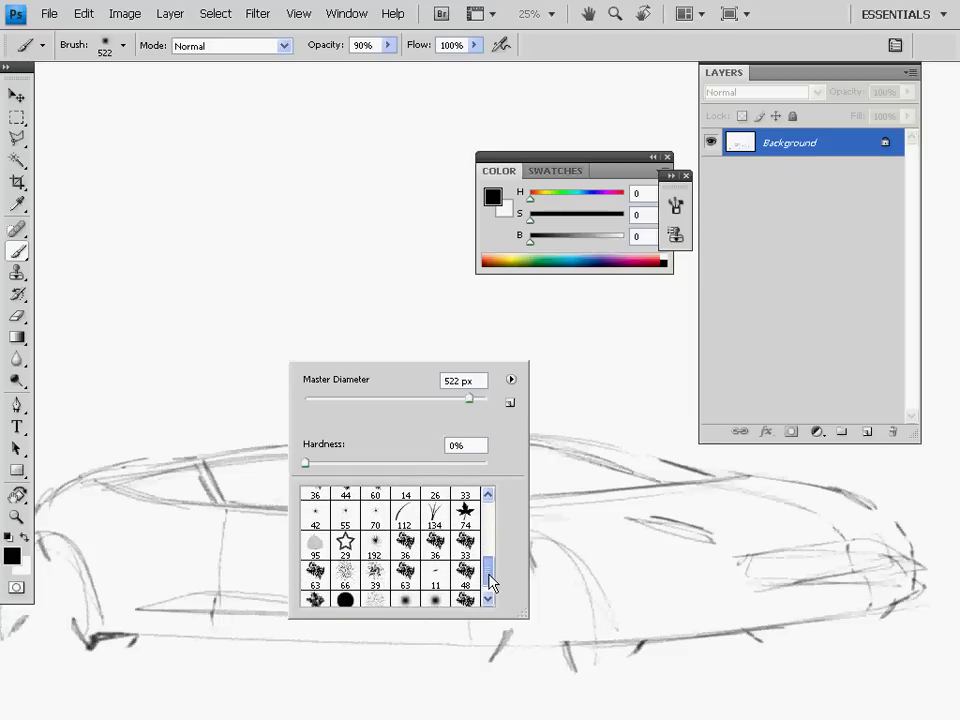
{"action": "left_click", "coordinate": [406, 541]}
{"action": "mouse_move", "coordinate": [157, 280]}
{"action": "left_mouse_down"}
{"action": "mouse_move", "coordinate": [286, 296]}
{"action": "mouse_move", "coordinate": [483, 350]}
{"action": "left_mouse_up"}
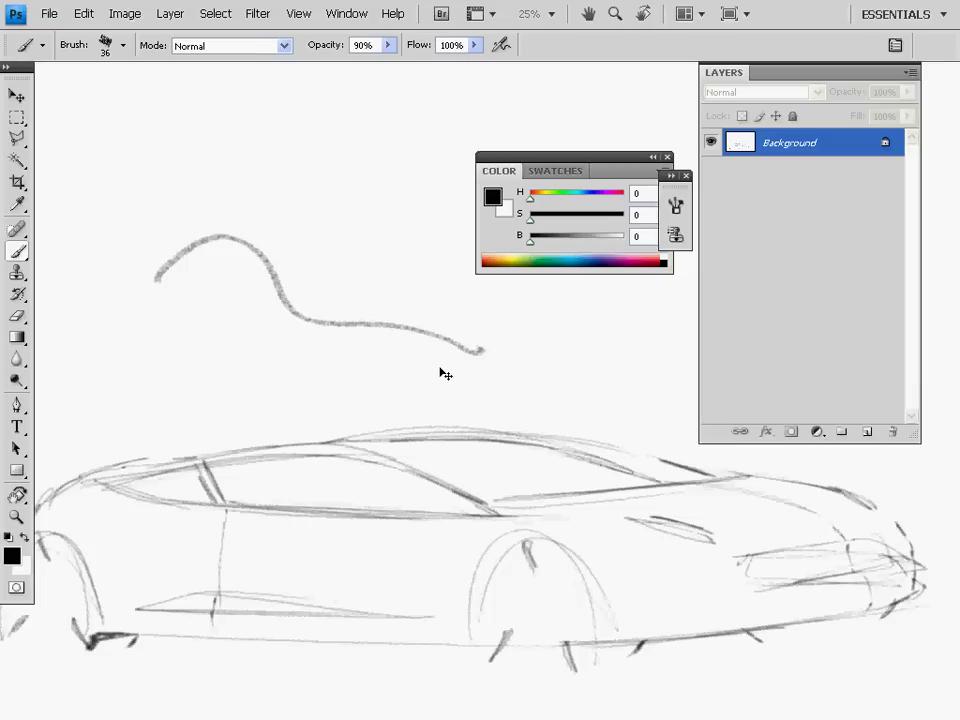
{"action": "key", "text": "ctrl+z"}
Enable Shape Dynamics for the 36 px brush and close the brush settings.
{"action": "left_click", "coordinate": [257, 14]}
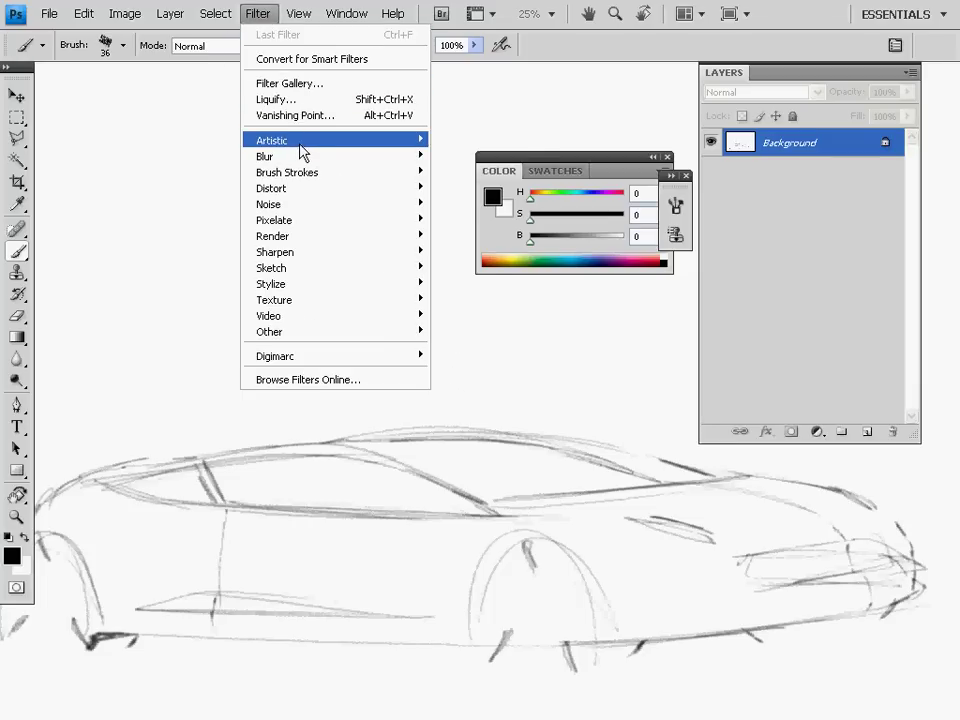
{"action": "mouse_move", "coordinate": [351, 21]}
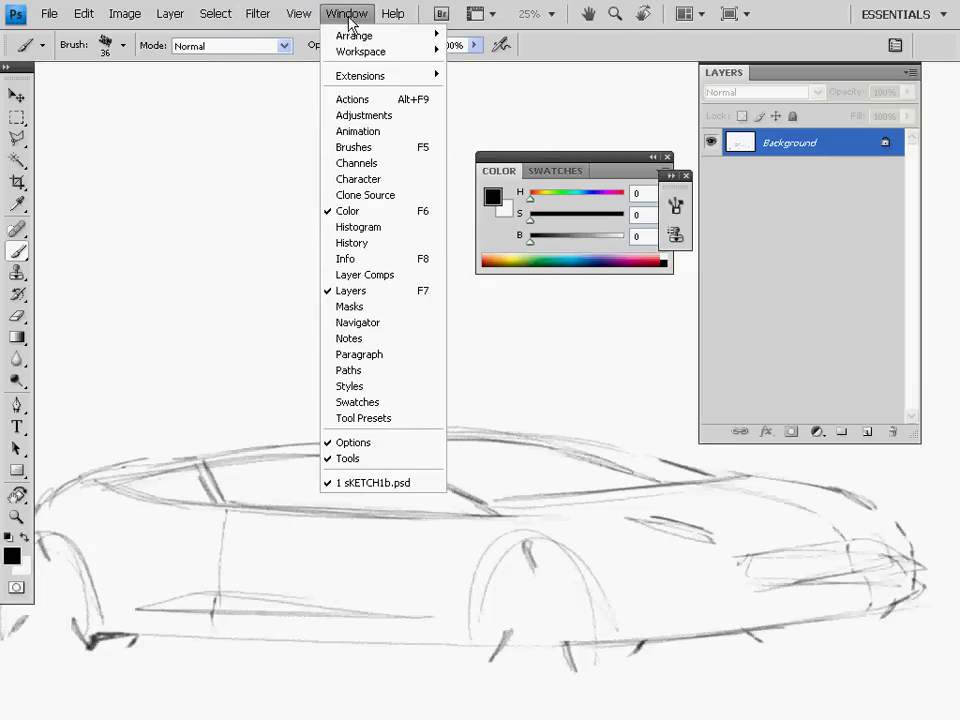
{"action": "left_click", "coordinate": [363, 148]}
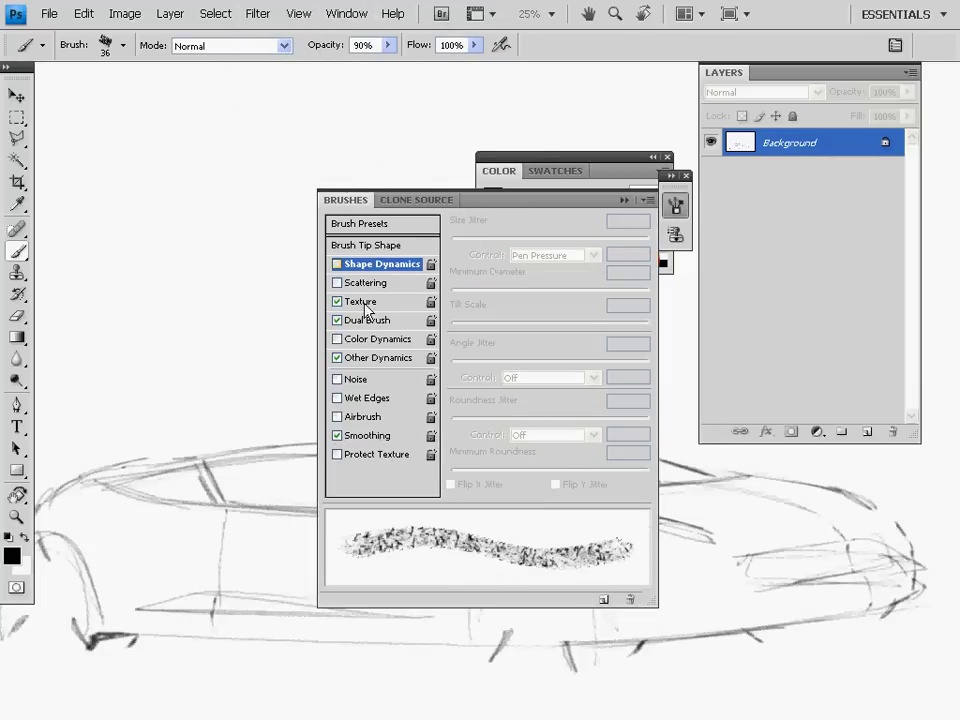
{"action": "left_click", "coordinate": [338, 265]}
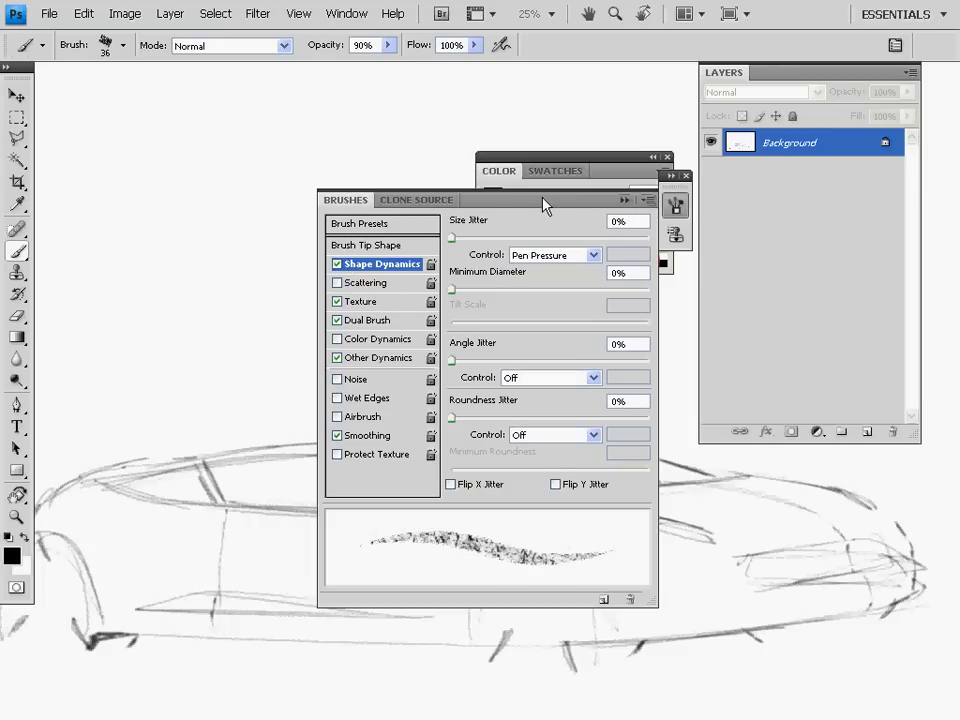
{"action": "mouse_move", "coordinate": [545, 205]}
{"action": "left_mouse_down"}
{"action": "mouse_move", "coordinate": [536, 221]}
{"action": "mouse_move", "coordinate": [520, 220]}
{"action": "left_mouse_up"}
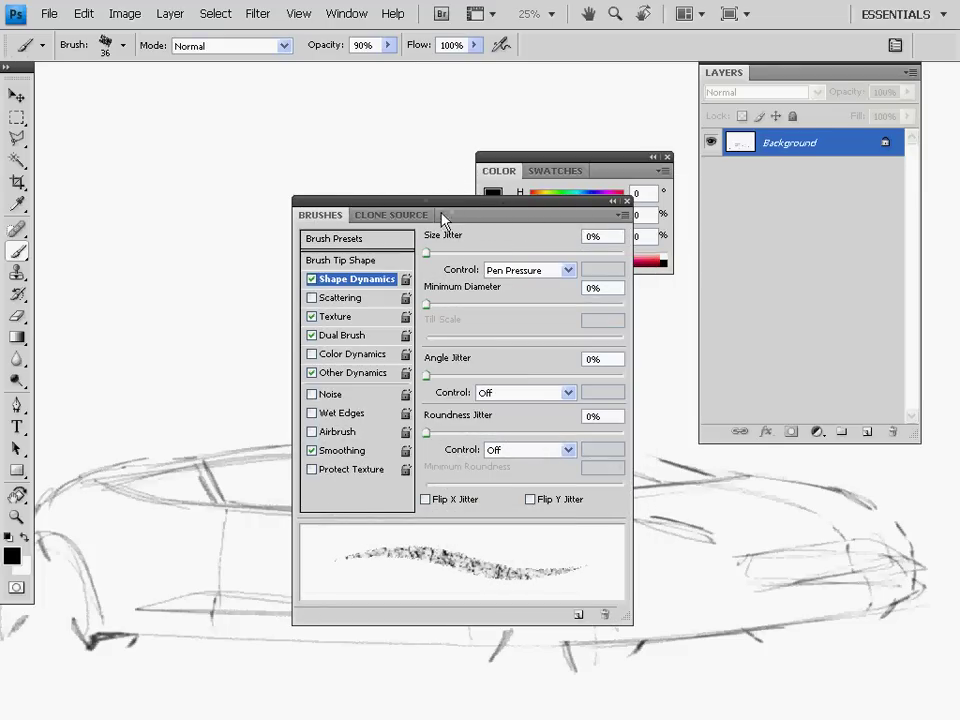
{"action": "left_click", "coordinate": [627, 201]}
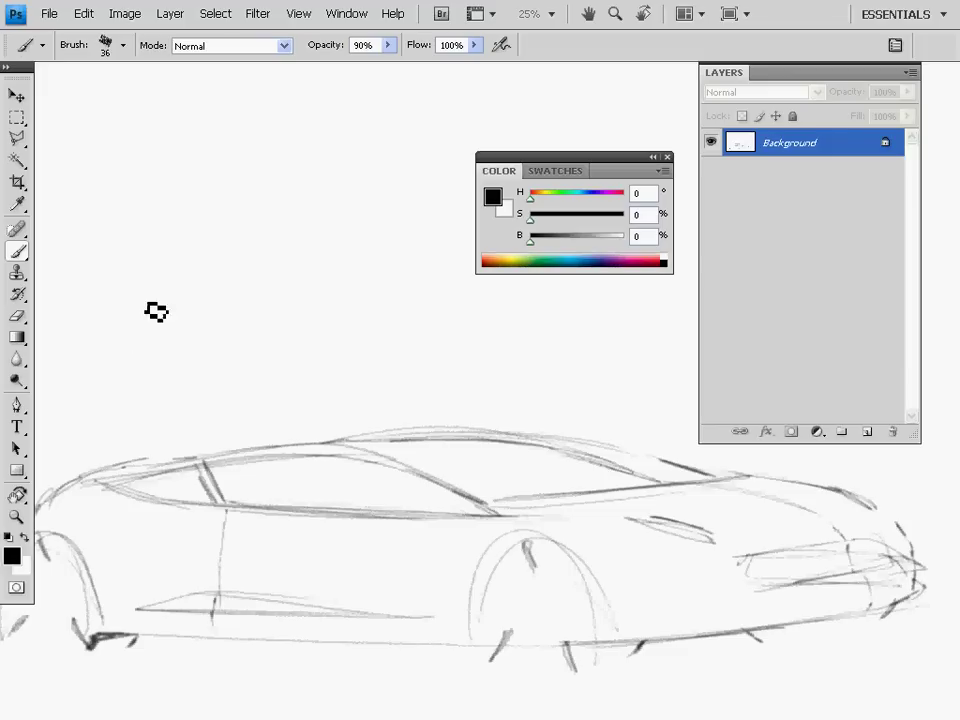
Sketch trial strokes above the car, a half-circle arch and a long straight line, and erase them.
{"action": "mouse_move", "coordinate": [125, 355]}
{"action": "left_mouse_down"}
{"action": "mouse_move", "coordinate": [185, 278]}
{"action": "mouse_move", "coordinate": [250, 338]}
{"action": "left_mouse_up"}
{"action": "key", "text": "ctrl+alt+z"}
{"action": "key", "text": "ctrl+alt+z"}
{"action": "left_click_drag", "start_coordinate": [133, 360], "coordinate": [234, 293]}
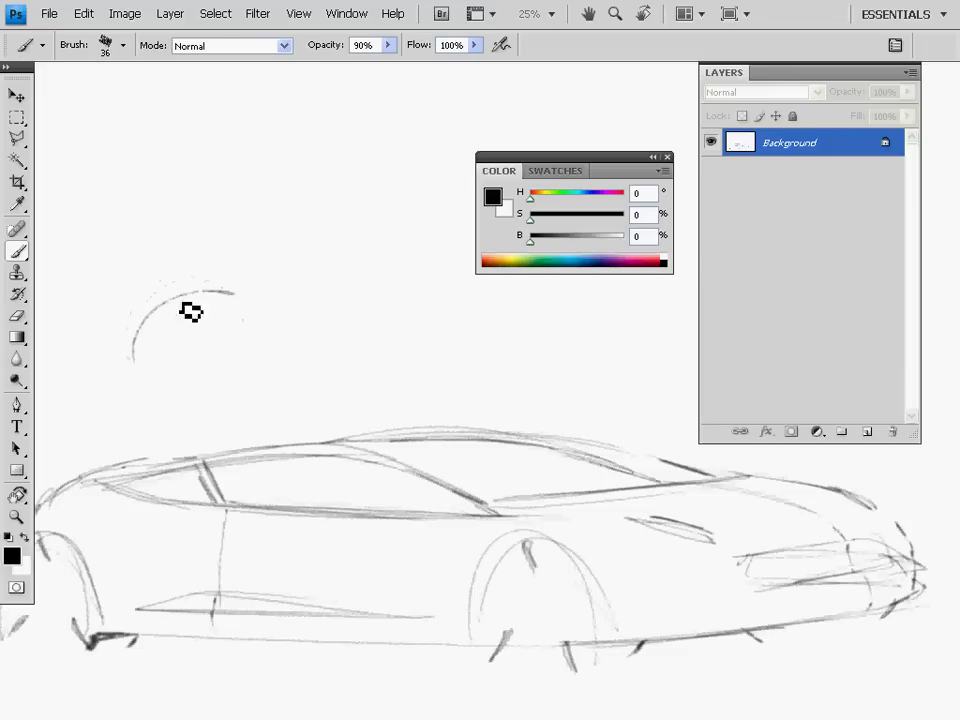
{"action": "mouse_move", "coordinate": [135, 335]}
{"action": "left_mouse_down"}
{"action": "mouse_move", "coordinate": [254, 366]}
{"action": "mouse_move", "coordinate": [517, 338]}
{"action": "left_mouse_up"}
{"action": "left_click_drag", "start_coordinate": [208, 355], "coordinate": [565, 337]}
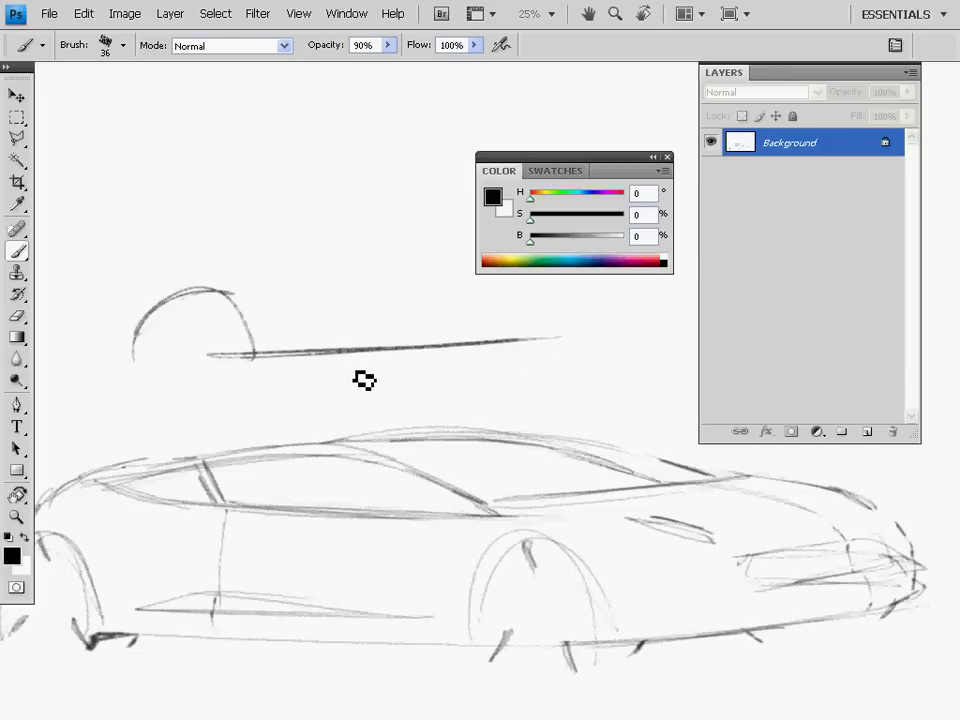
{"action": "left_click", "coordinate": [17, 316]}
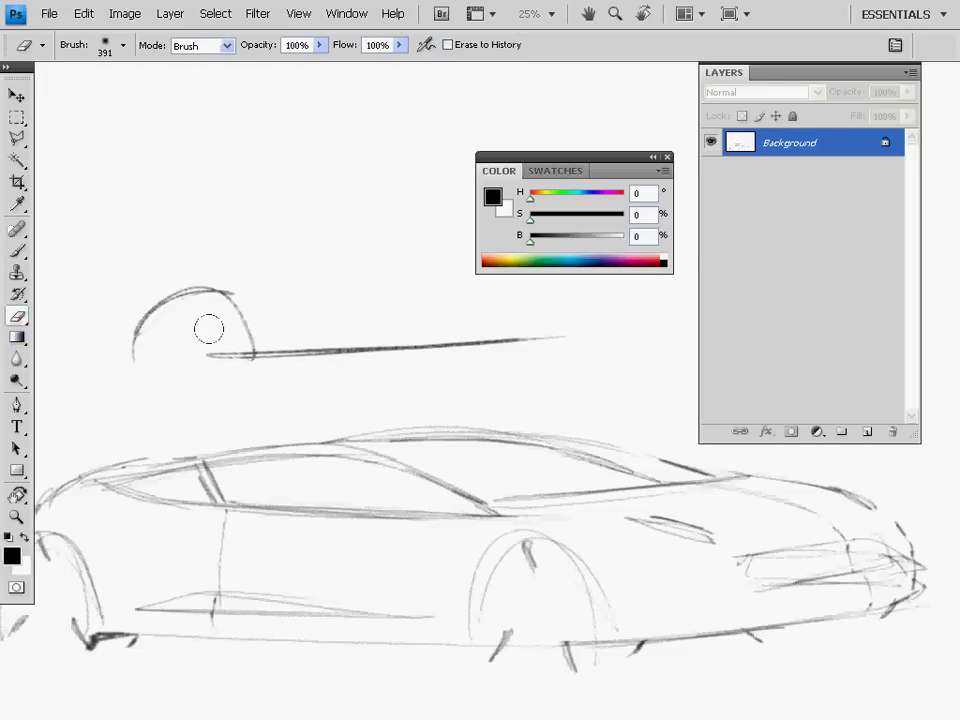
{"action": "mouse_move", "coordinate": [290, 350]}
{"action": "left_mouse_down"}
{"action": "mouse_move", "coordinate": [396, 316]}
{"action": "mouse_move", "coordinate": [533, 314]}
{"action": "mouse_move", "coordinate": [224, 326]}
{"action": "mouse_move", "coordinate": [201, 288]}
{"action": "mouse_move", "coordinate": [131, 284]}
{"action": "mouse_move", "coordinate": [311, 346]}
{"action": "left_mouse_up"}
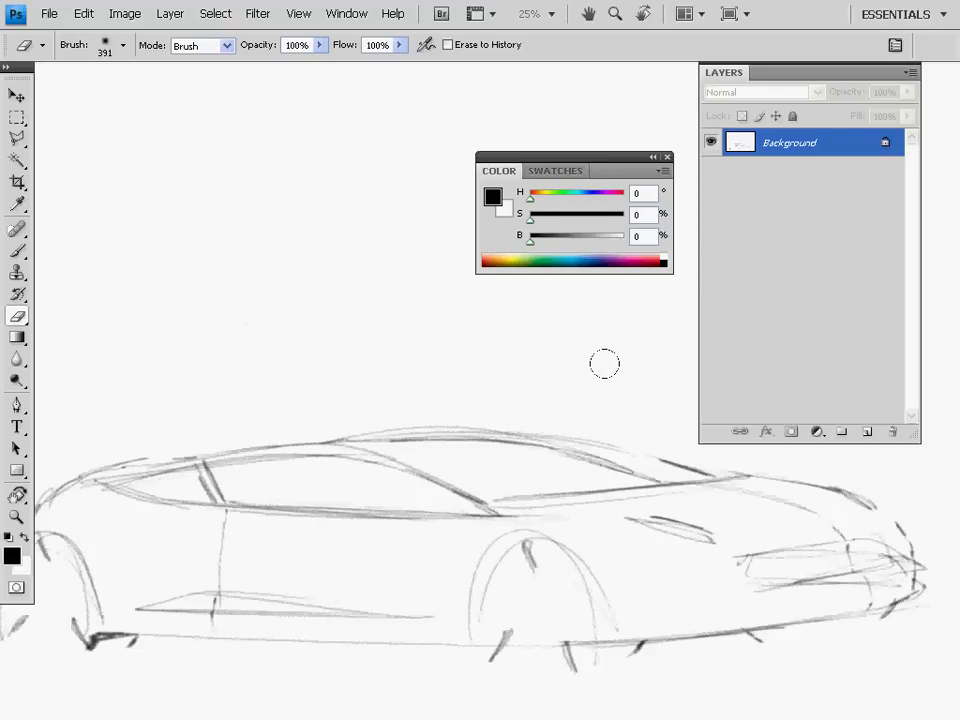
Add a new layer above the Background, try a straight line and a wavy curve on it, and erase both.
{"action": "left_click", "coordinate": [867, 432]}
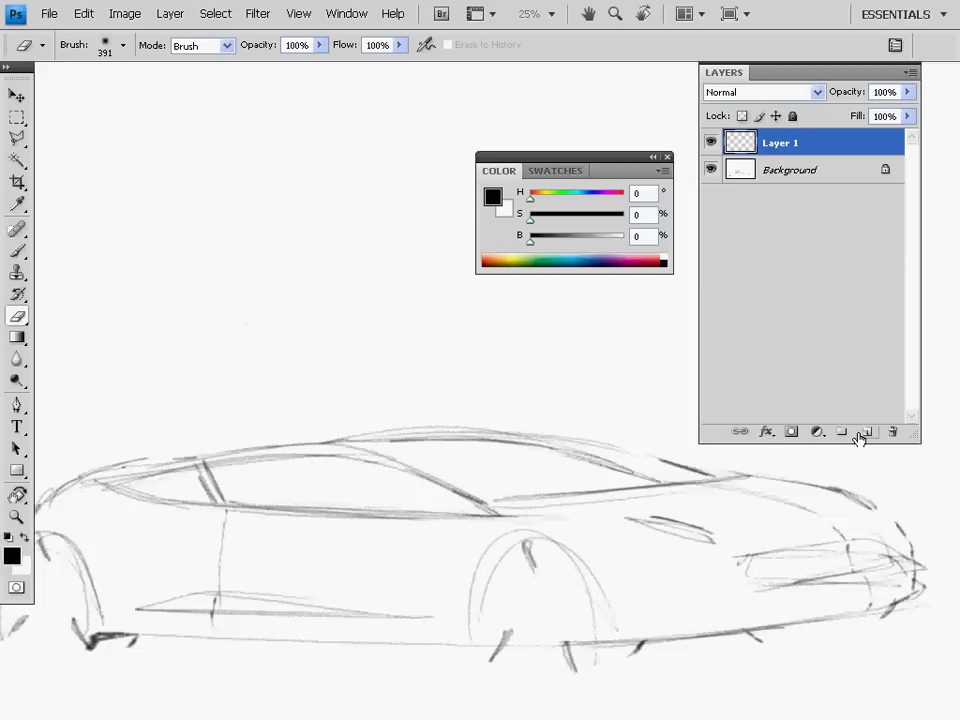
{"action": "left_click", "coordinate": [17, 252]}
{"action": "left_click_drag", "start_coordinate": [156, 378], "coordinate": [553, 368]}
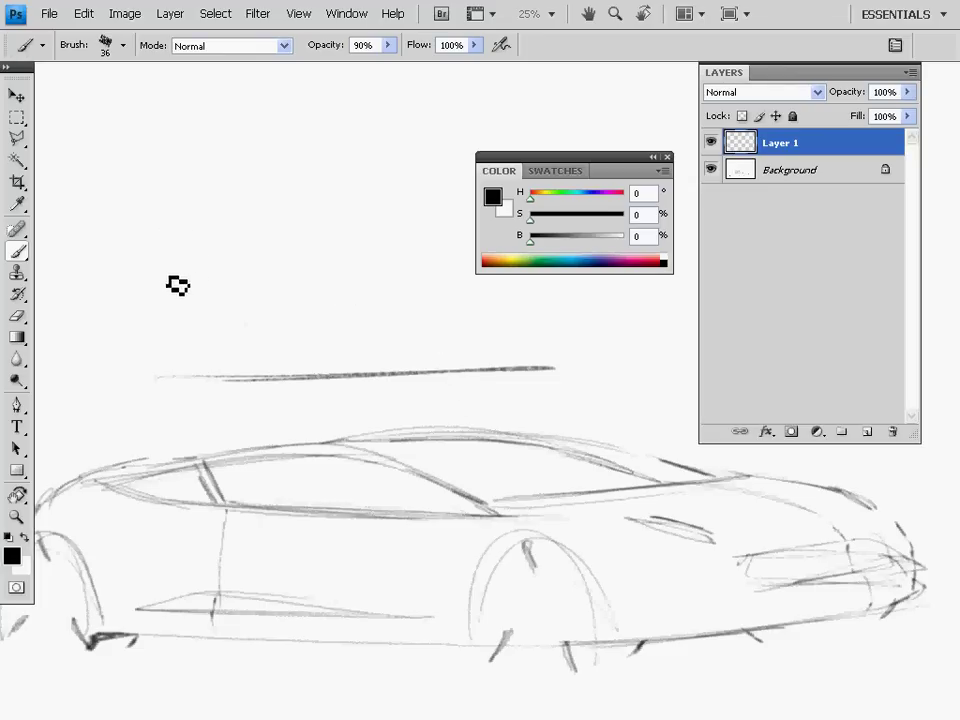
{"action": "mouse_move", "coordinate": [112, 289]}
{"action": "left_mouse_down"}
{"action": "mouse_move", "coordinate": [181, 220]}
{"action": "mouse_move", "coordinate": [306, 341]}
{"action": "mouse_move", "coordinate": [396, 339]}
{"action": "left_mouse_up"}
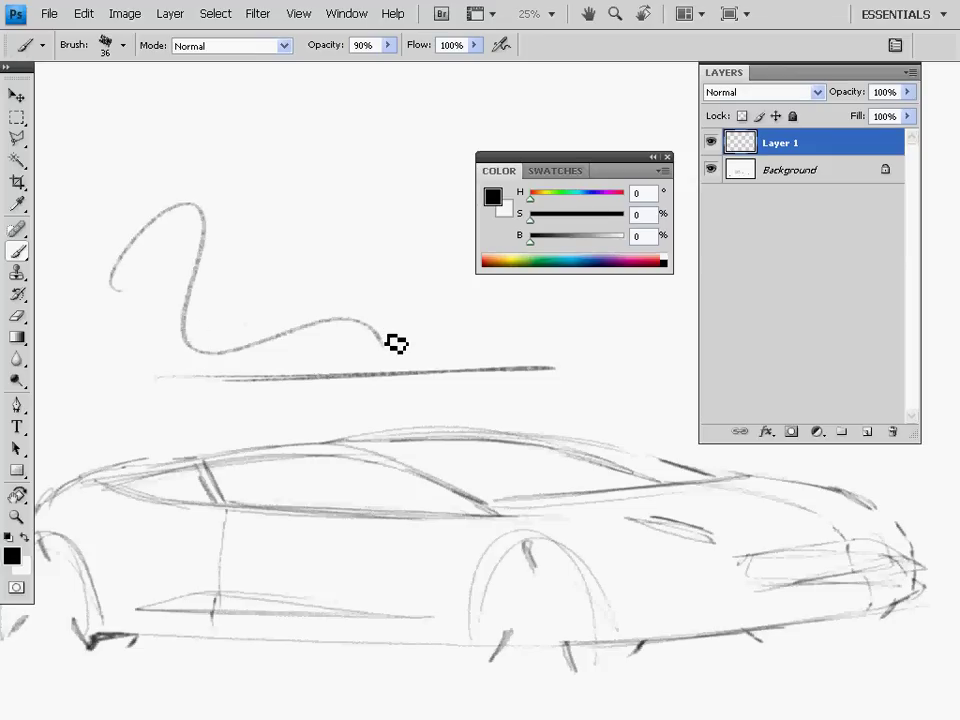
{"action": "key", "text": "e"}
{"action": "mouse_move", "coordinate": [343, 315]}
{"action": "left_mouse_down"}
{"action": "mouse_move", "coordinate": [355, 276]}
{"action": "mouse_move", "coordinate": [305, 271]}
{"action": "mouse_move", "coordinate": [194, 320]}
{"action": "mouse_move", "coordinate": [192, 358]}
{"action": "mouse_move", "coordinate": [127, 258]}
{"action": "mouse_move", "coordinate": [83, 322]}
{"action": "mouse_move", "coordinate": [169, 223]}
{"action": "mouse_move", "coordinate": [240, 333]}
{"action": "mouse_move", "coordinate": [511, 356]}
{"action": "mouse_move", "coordinate": [361, 363]}
{"action": "mouse_move", "coordinate": [457, 375]}
{"action": "mouse_move", "coordinate": [546, 327]}
{"action": "left_mouse_up"}
Try a vertical black-to-transparent gradient on Layer 1, fade it to about 17% opacity, and undo it.
{"action": "key", "text": "g"}
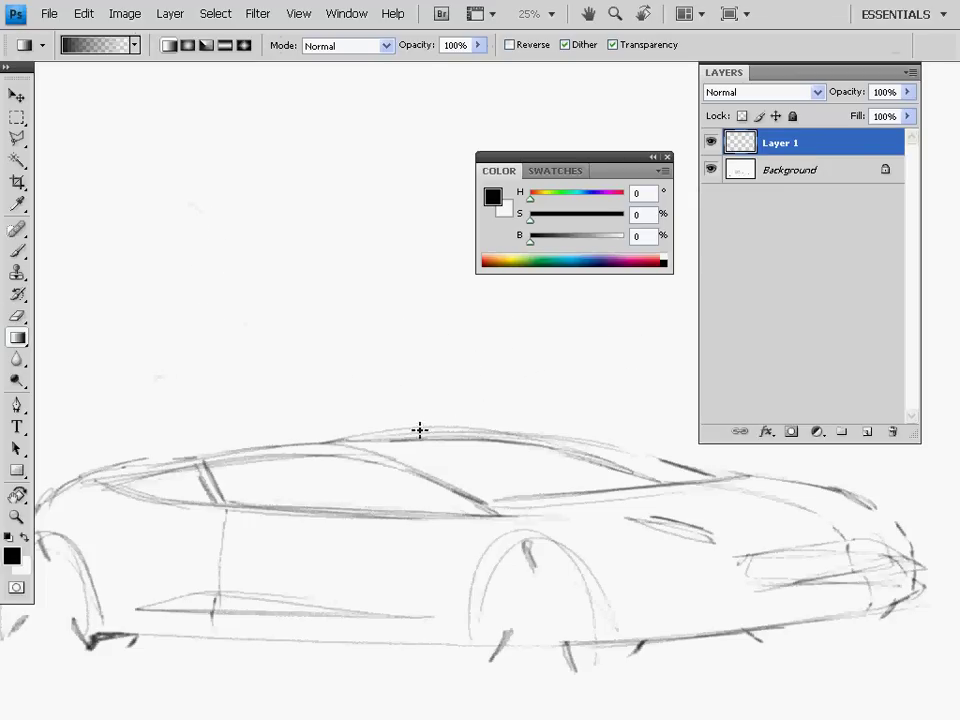
{"action": "left_click_drag", "start_coordinate": [356, 461], "coordinate": [356, 122]}
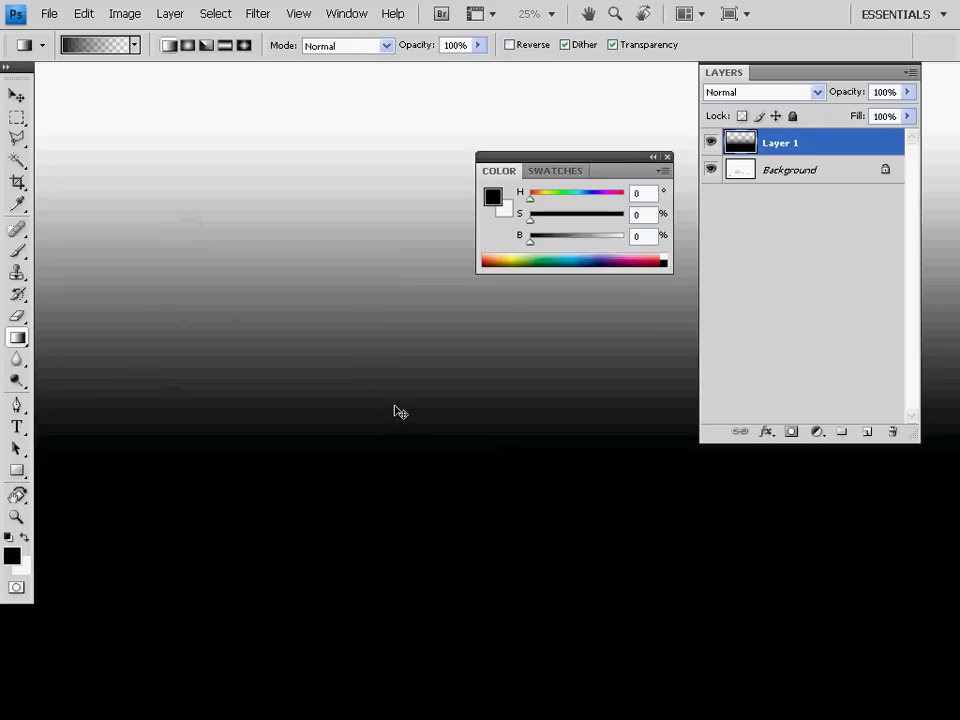
{"action": "key", "text": "ctrl+shift+f"}
{"action": "mouse_move", "coordinate": [733, 303]}
{"action": "left_mouse_down"}
{"action": "mouse_move", "coordinate": [719, 305]}
{"action": "mouse_move", "coordinate": [727, 306]}
{"action": "left_mouse_up"}
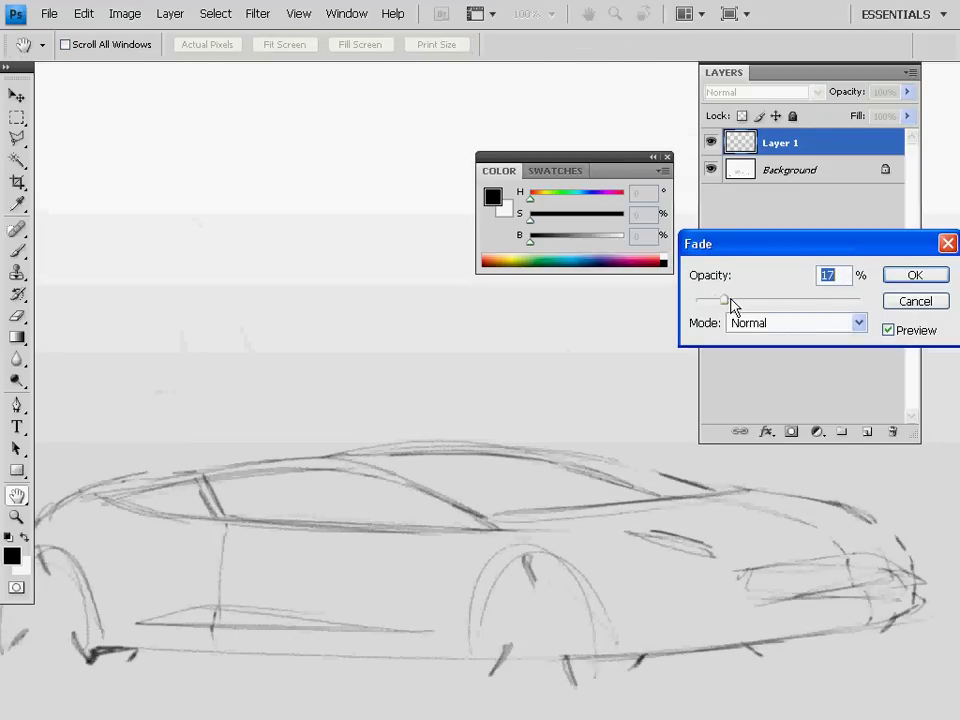
{"action": "left_click", "coordinate": [897, 281]}
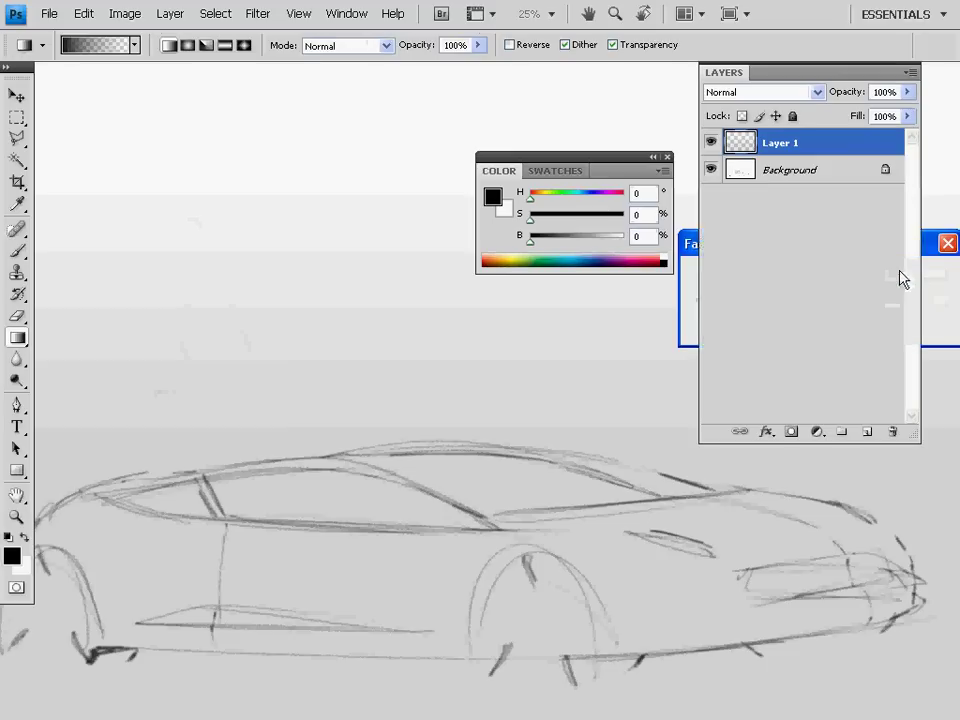
{"action": "left_click", "coordinate": [463, 402], "text": "ctrl+alt"}
{"action": "key", "text": "ctrl+alt+z"}
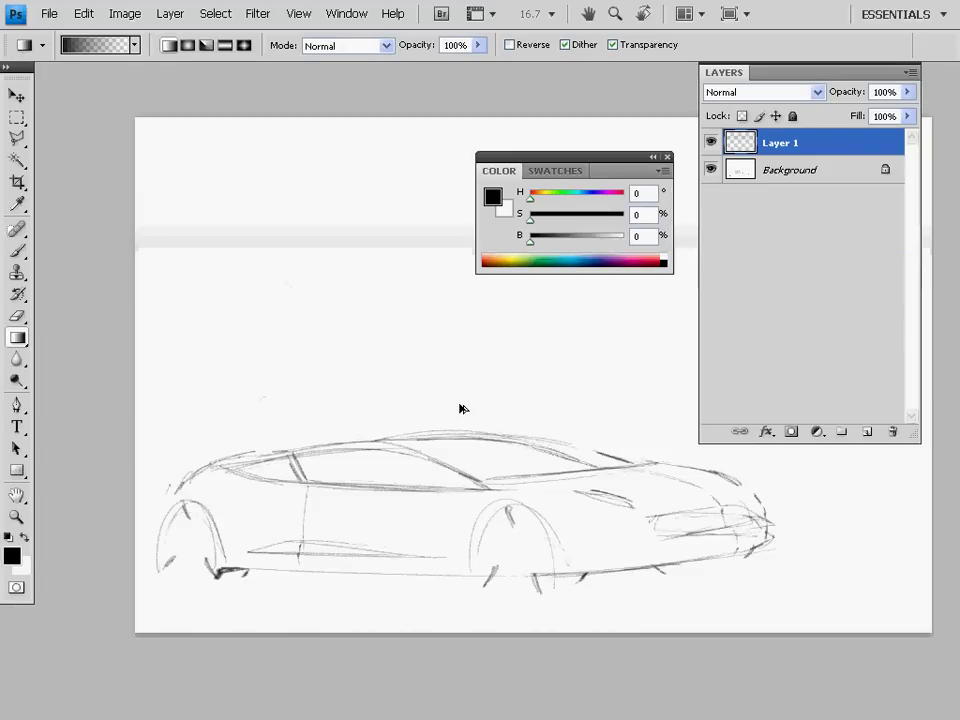
Switch to full-screen mode with the interface hidden and move the Brushes settings clear of the new sketch.
{"action": "left_click", "coordinate": [473, 391], "text": "ctrl"}
{"action": "mouse_move", "coordinate": [464, 391]}
{"action": "left_mouse_down"}
{"action": "mouse_move", "coordinate": [461, 403]}
{"action": "mouse_move", "coordinate": [493, 392]}
{"action": "mouse_move", "coordinate": [480, 380]}
{"action": "left_mouse_up"}
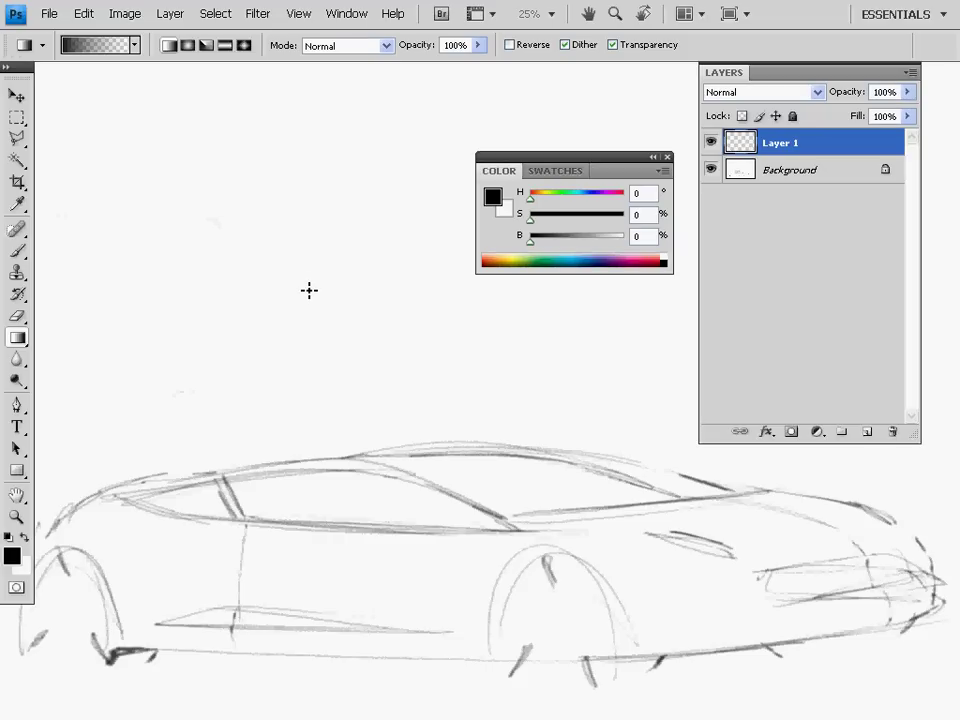
{"action": "key", "text": "f"}
{"action": "key", "text": "space"}
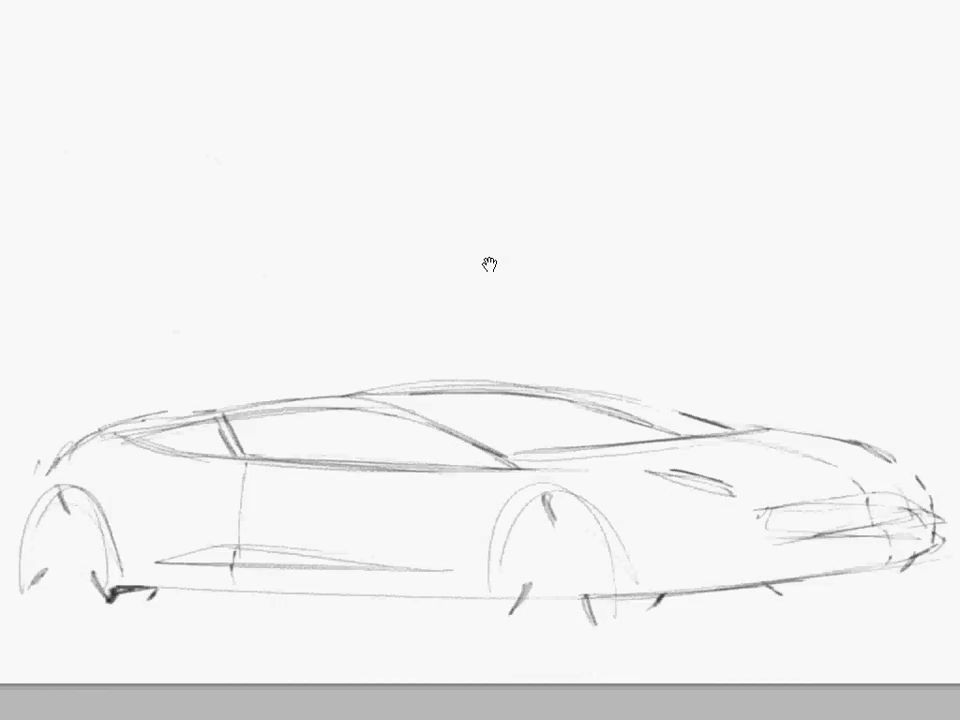
{"action": "left_click_drag", "start_coordinate": [489, 264], "coordinate": [502, 287]}
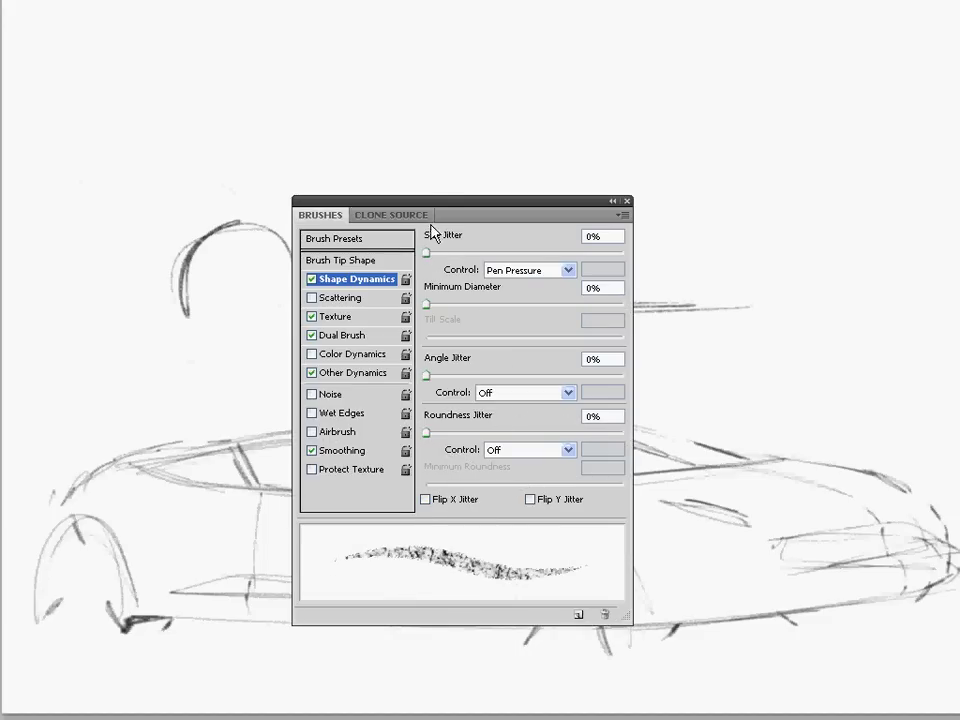
{"action": "mouse_move", "coordinate": [446, 212]}
{"action": "left_mouse_down"}
{"action": "mouse_move", "coordinate": [499, 199]}
{"action": "mouse_move", "coordinate": [654, 126]}
{"action": "left_mouse_up"}
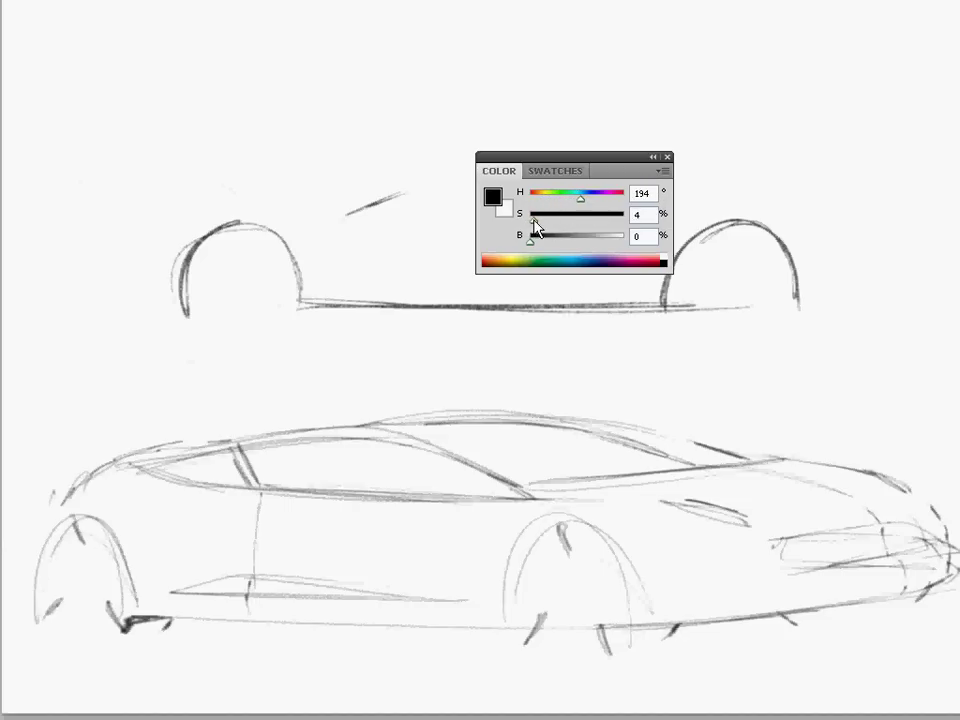
Mix a dark greyish-blue brush colour, with a hue of about 220°, for the side-view car lines.
{"action": "left_click_drag", "start_coordinate": [532, 243], "coordinate": [591, 243]}
{"action": "left_click_drag", "start_coordinate": [589, 240], "coordinate": [580, 245]}
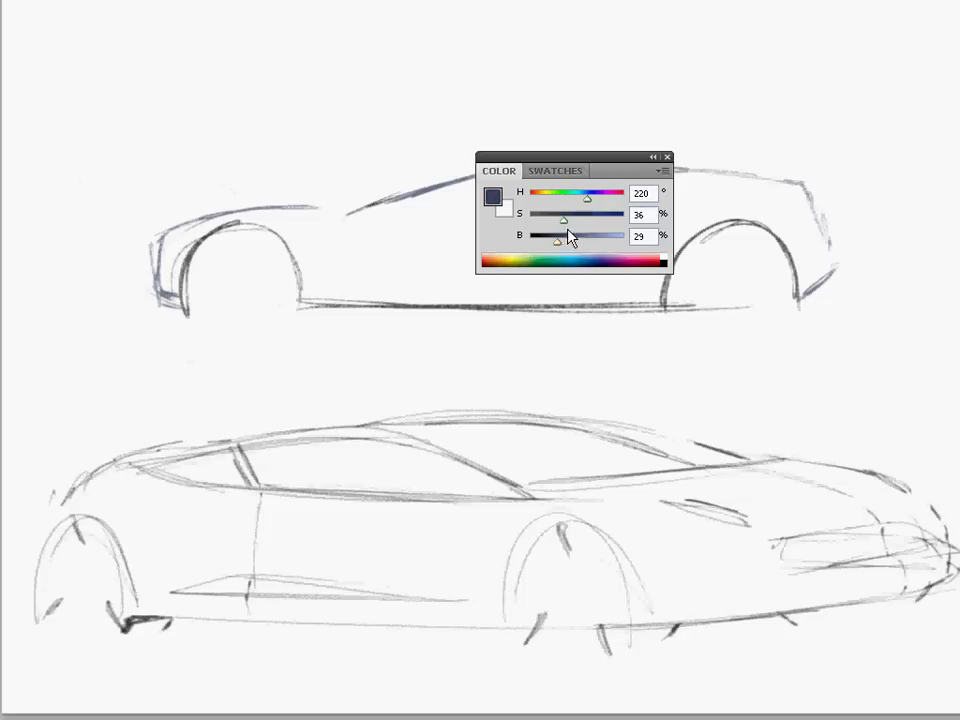
{"action": "mouse_move", "coordinate": [568, 240]}
{"action": "left_mouse_down"}
{"action": "mouse_move", "coordinate": [557, 242]}
{"action": "mouse_move", "coordinate": [560, 217]}
{"action": "left_mouse_up"}
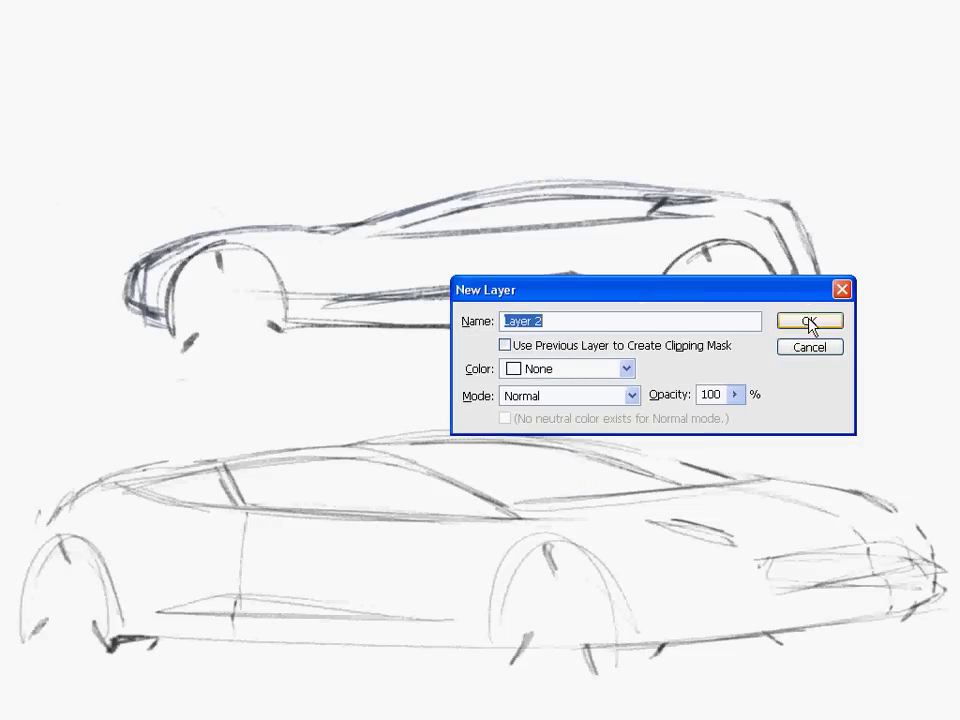
Add Layer 2 for the side-view car's body shading and set its blend mode to Multiply.
{"action": "left_click", "coordinate": [809, 322]}
{"action": "right_click", "coordinate": [565, 370]}
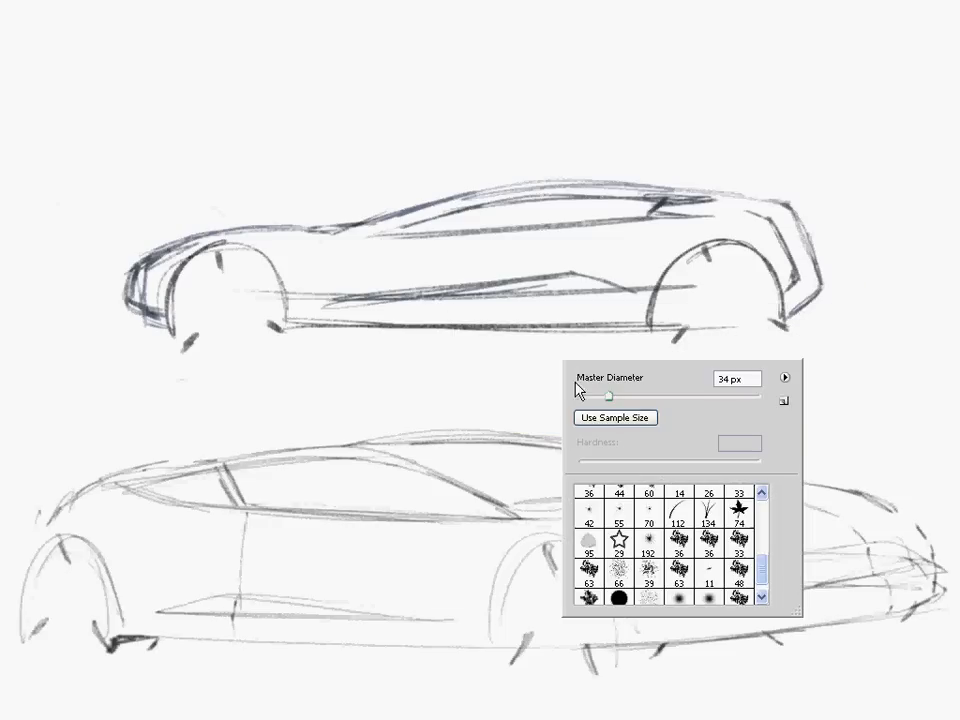
{"action": "left_click_drag", "start_coordinate": [761, 574], "coordinate": [765, 521]}
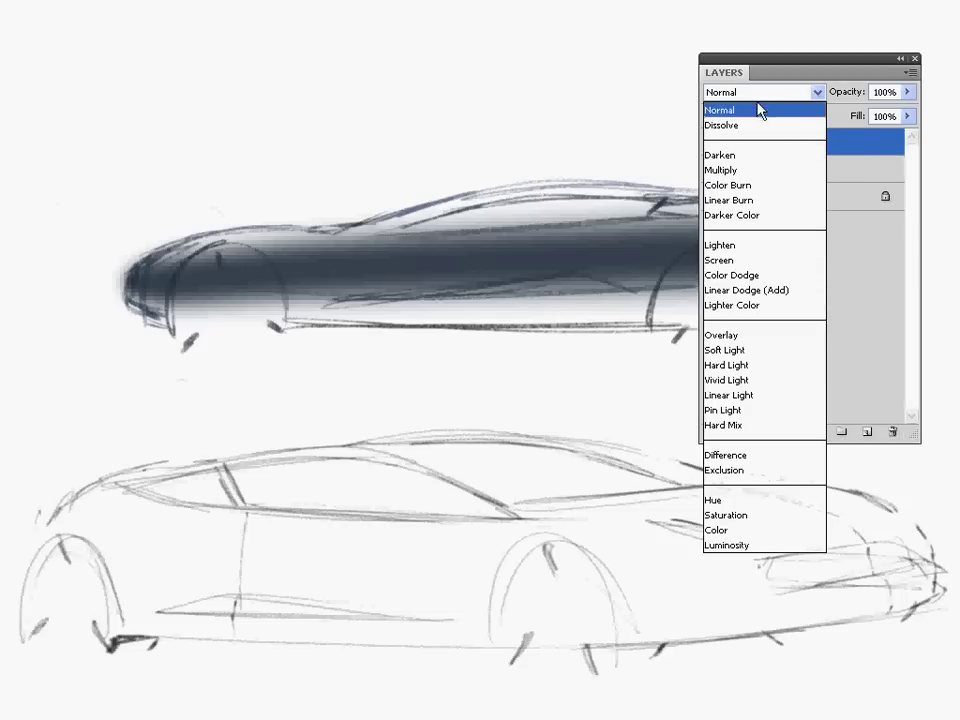
{"action": "left_click", "coordinate": [744, 174]}
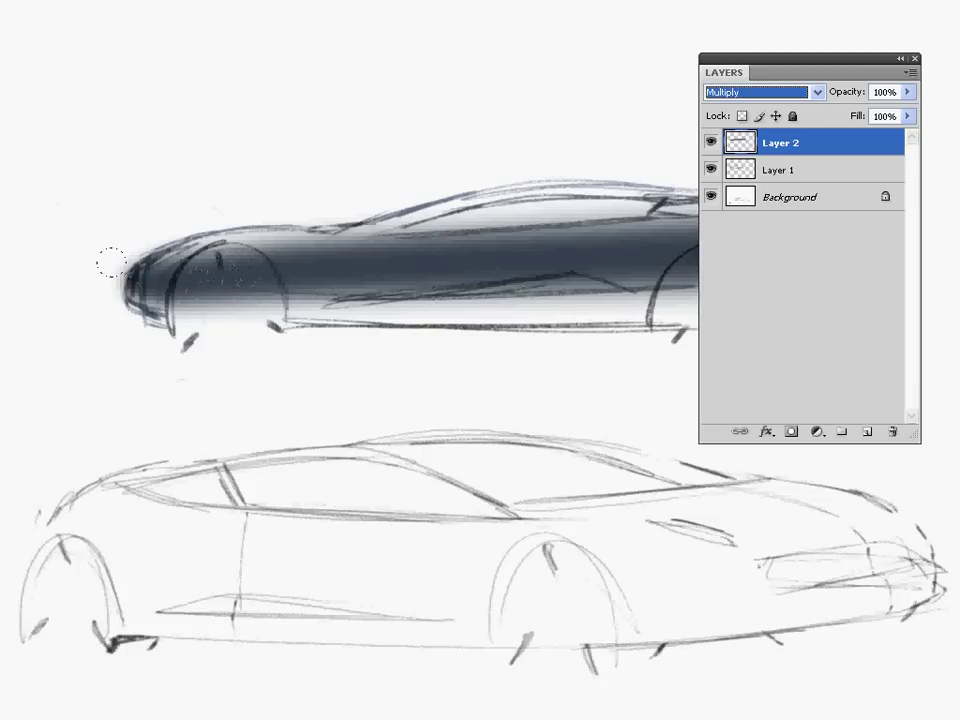
Try a horizontal stroke along the shaded body of the side-view car on Layer 2 and undo it.
{"action": "mouse_move", "coordinate": [124, 265]}
{"action": "left_mouse_down"}
{"action": "mouse_move", "coordinate": [203, 303]}
{"action": "mouse_move", "coordinate": [530, 255]}
{"action": "left_mouse_up"}
{"action": "key", "text": "ctrl+alt+z"}
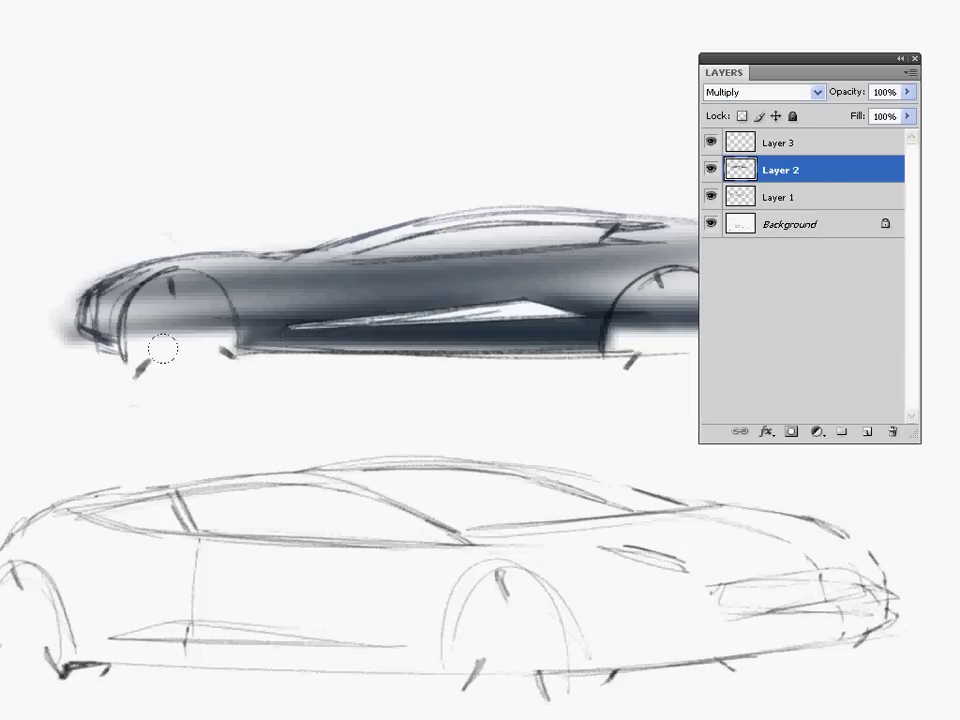
Make a circular selection for the side-view car's front wheel and clear the Layer 2 shading inside it.
{"action": "left_click", "coordinate": [710, 169]}
{"action": "left_click", "coordinate": [710, 169]}
{"action": "left_click_drag", "start_coordinate": [137, 392], "coordinate": [171, 362]}
{"action": "key", "text": "ctrl+z"}
{"action": "left_click_drag", "start_coordinate": [120, 406], "coordinate": [236, 322]}
{"action": "left_click", "coordinate": [116, 448]}
{"action": "left_click_drag", "start_coordinate": [142, 429], "coordinate": [186, 356]}
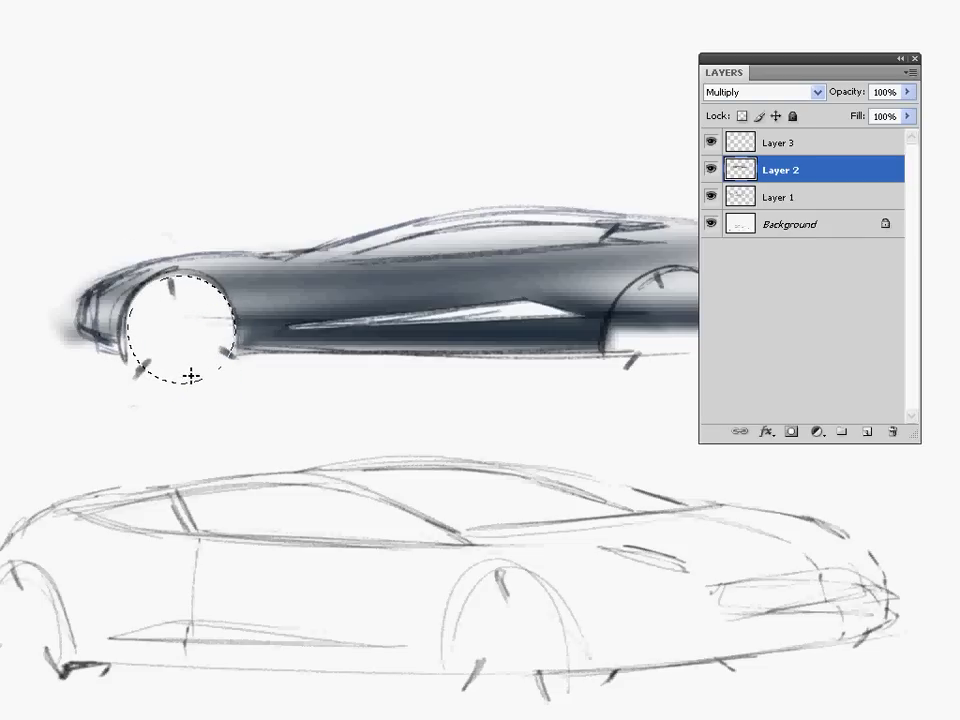
Fill the front wheel selection on Layer 2 with a black-to-transparent gradient faded to 46% opacity and copy the filled disc to the rear wheel.
{"action": "left_click_drag", "start_coordinate": [187, 358], "coordinate": [206, 244]}
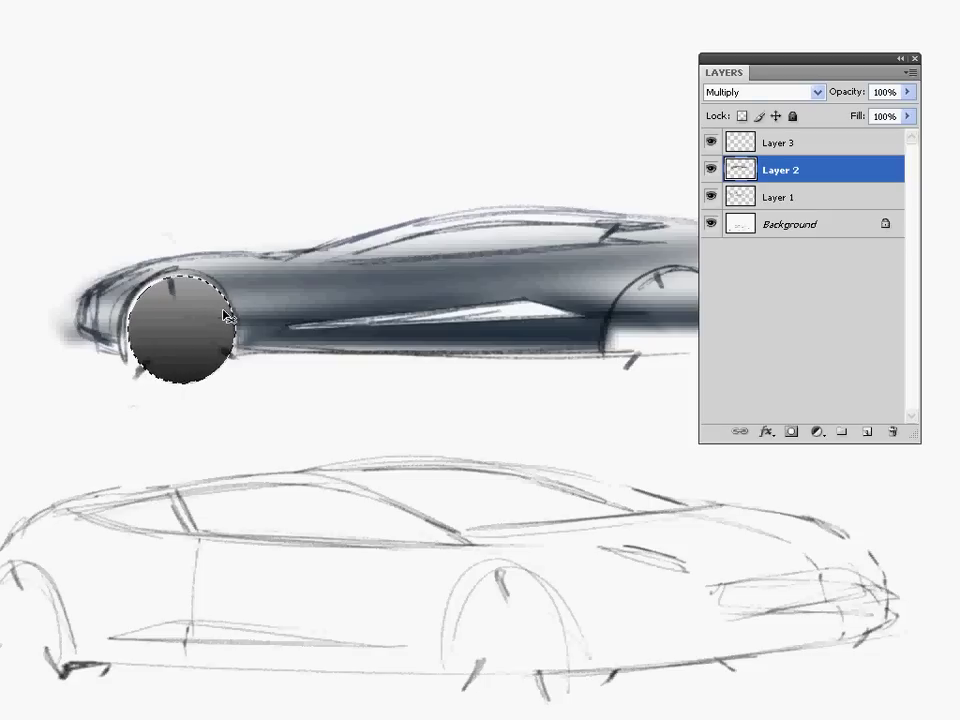
{"action": "key", "text": "ctrl+shift+f"}
{"action": "mouse_move", "coordinate": [758, 305]}
{"action": "left_mouse_down"}
{"action": "mouse_move", "coordinate": [782, 306]}
{"action": "mouse_move", "coordinate": [772, 307]}
{"action": "left_mouse_up"}
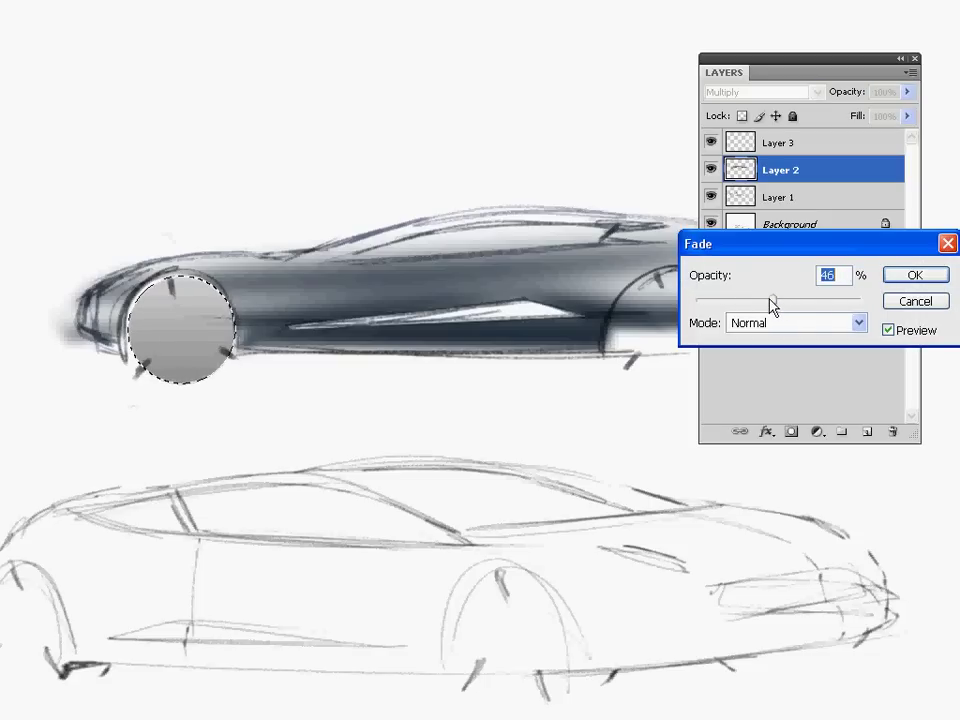
{"action": "left_click", "coordinate": [930, 279]}
{"action": "key", "text": "f"}
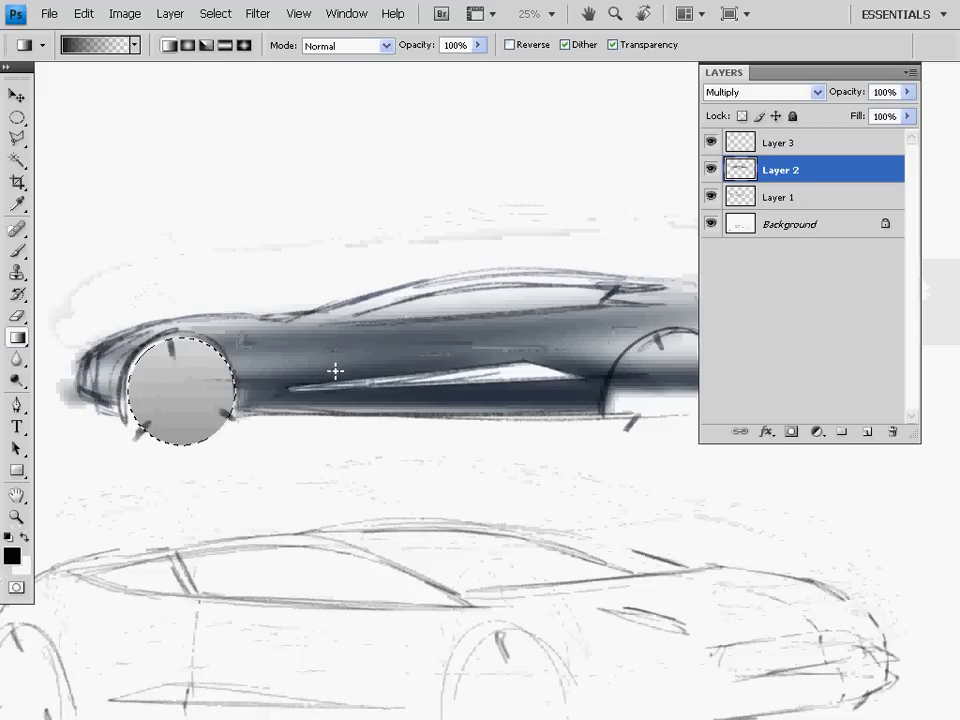
{"action": "left_click_drag", "start_coordinate": [184, 399], "coordinate": [679, 424]}
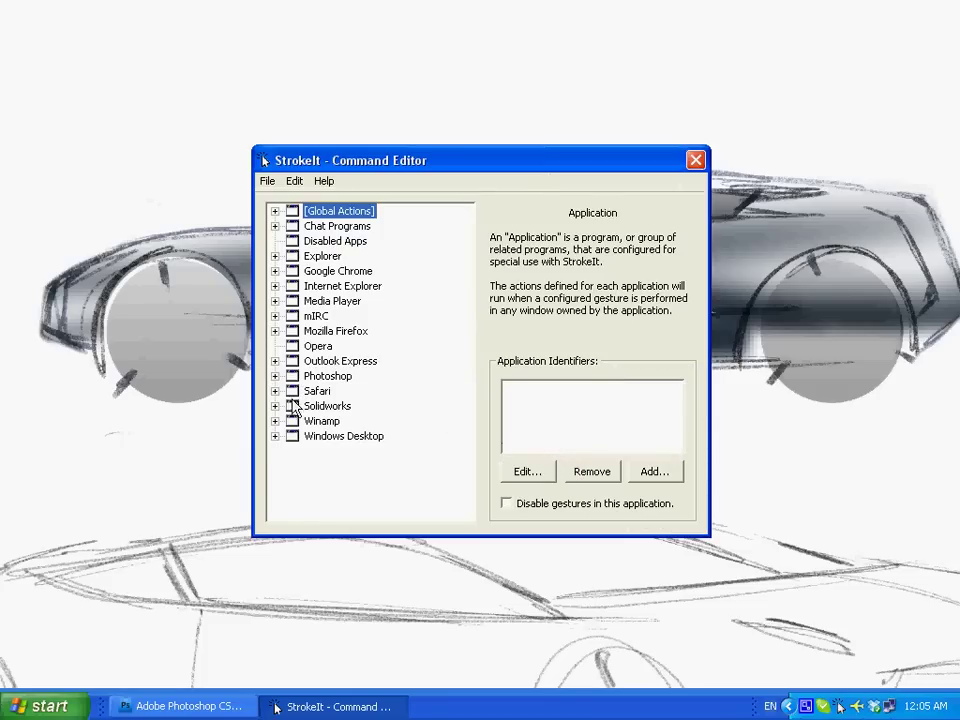
In the StrokeIt Command Editor, add a new command under the Photoshop application and name it Fullscreen.
{"action": "left_click", "coordinate": [276, 377]}
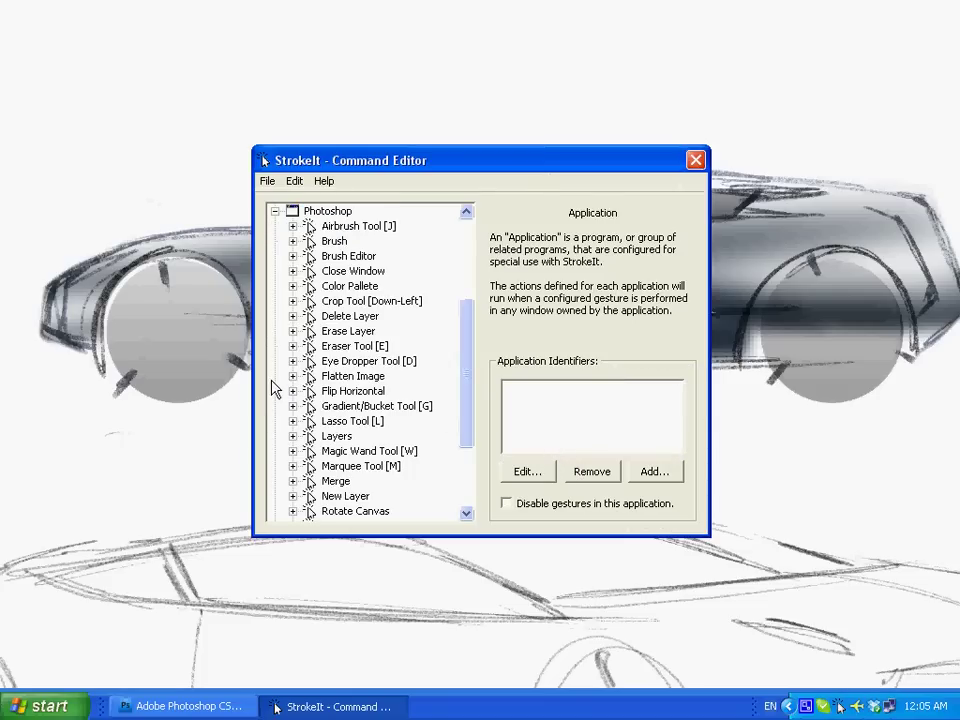
{"action": "left_click_drag", "start_coordinate": [463, 399], "coordinate": [460, 458]}
{"action": "left_click_drag", "start_coordinate": [465, 397], "coordinate": [465, 215]}
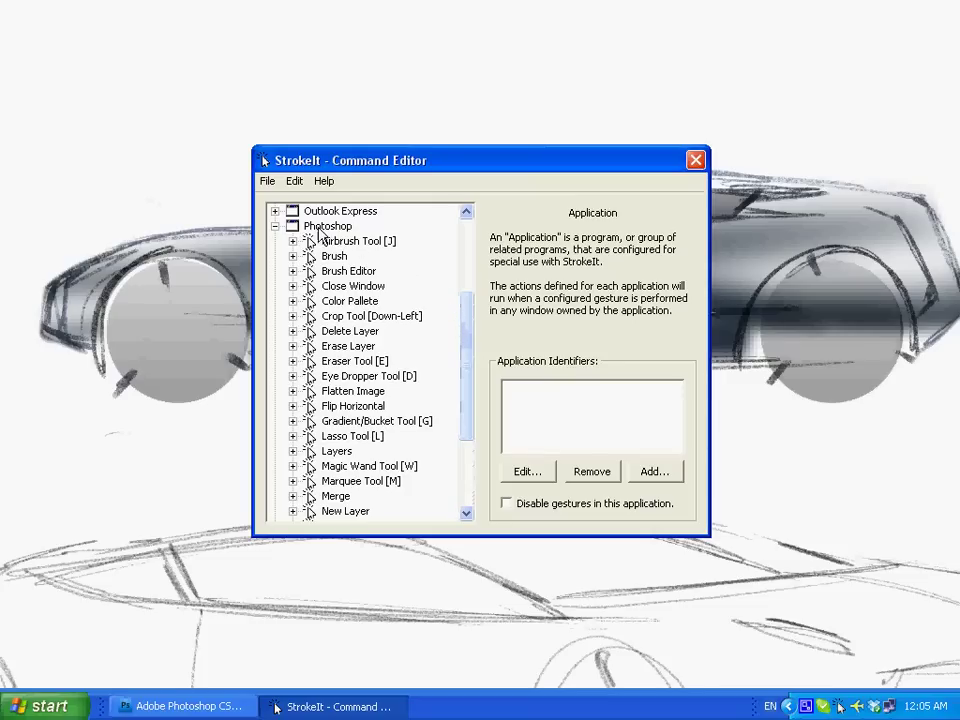
{"action": "right_click", "coordinate": [327, 228]}
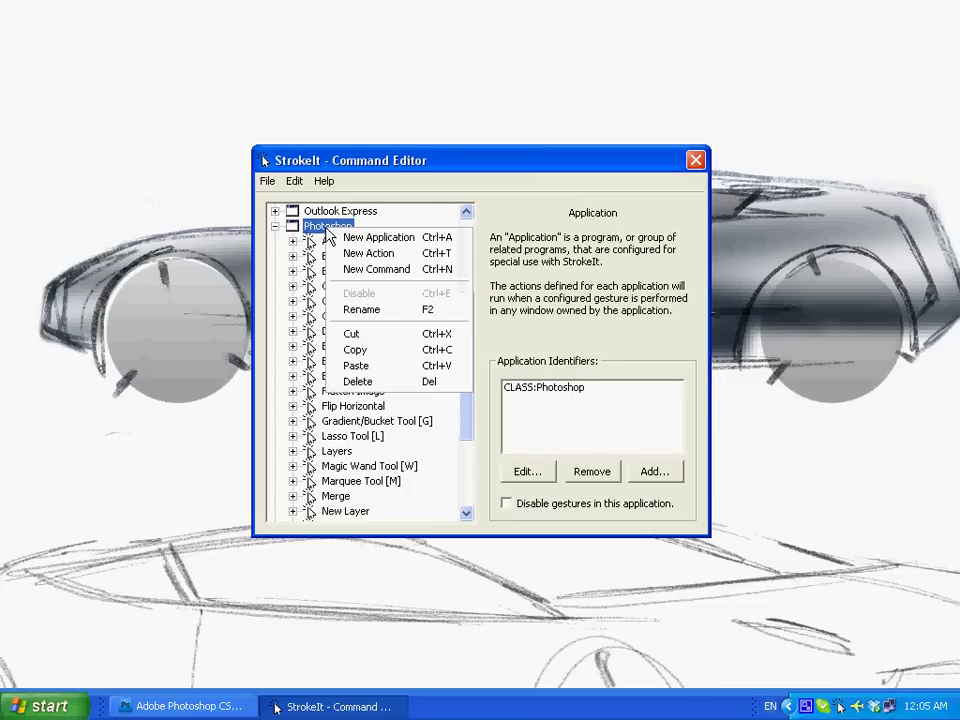
{"action": "left_click", "coordinate": [377, 269]}
{"action": "left_click_drag", "start_coordinate": [466, 435], "coordinate": [466, 473]}
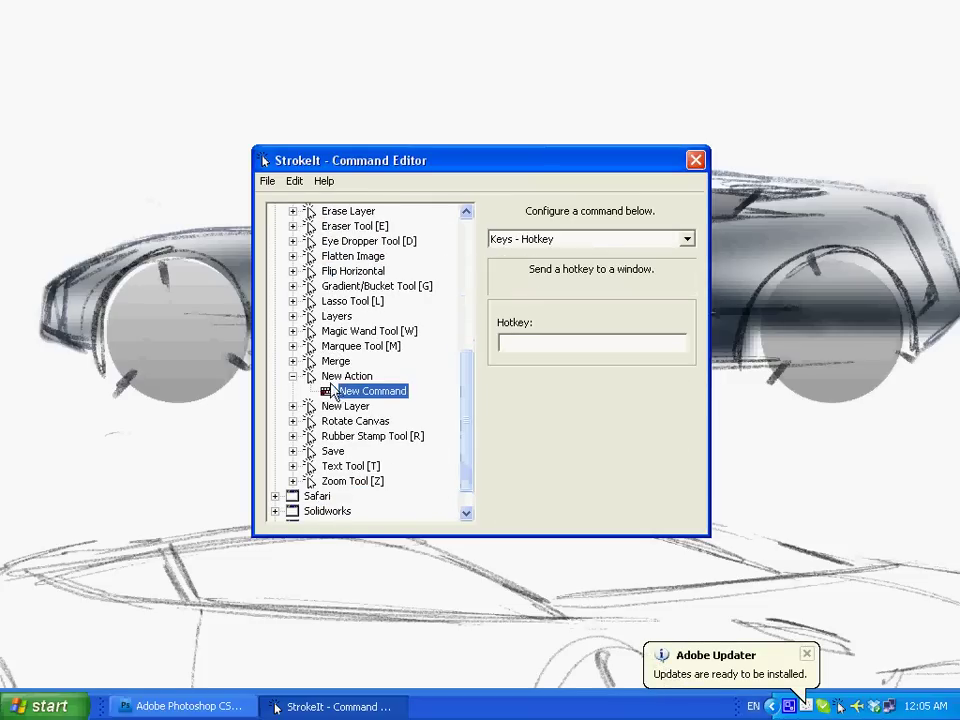
{"action": "left_click", "coordinate": [390, 398]}
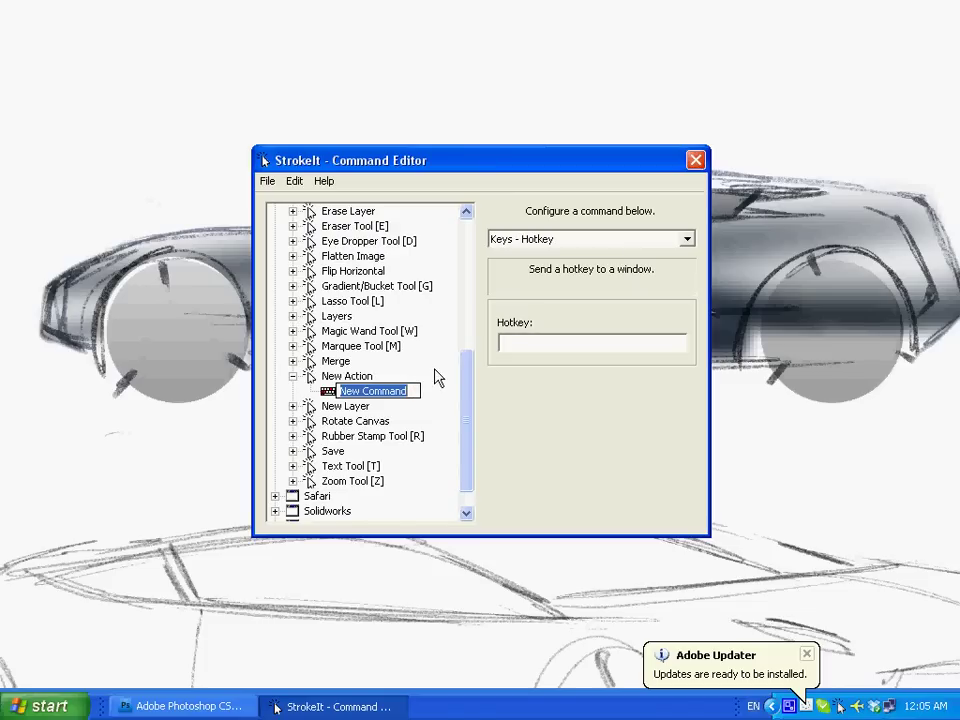
{"action": "type", "text": "Fullscreen"}
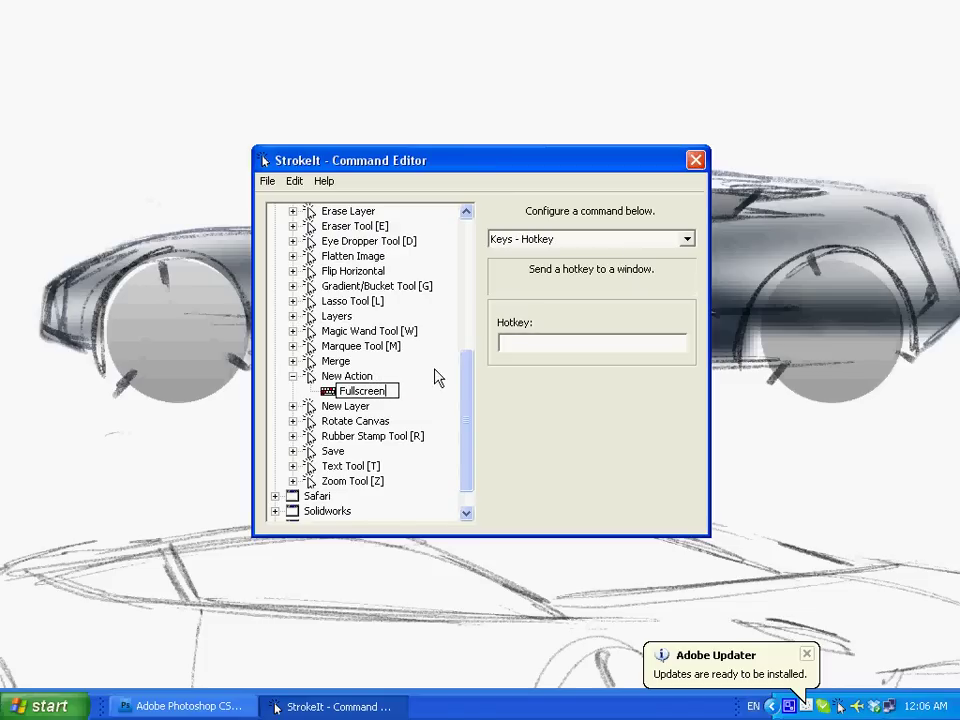
Configure the Fullscreen command as Keys - Hotkey with F as its hotkey.
{"action": "left_click", "coordinate": [621, 241]}
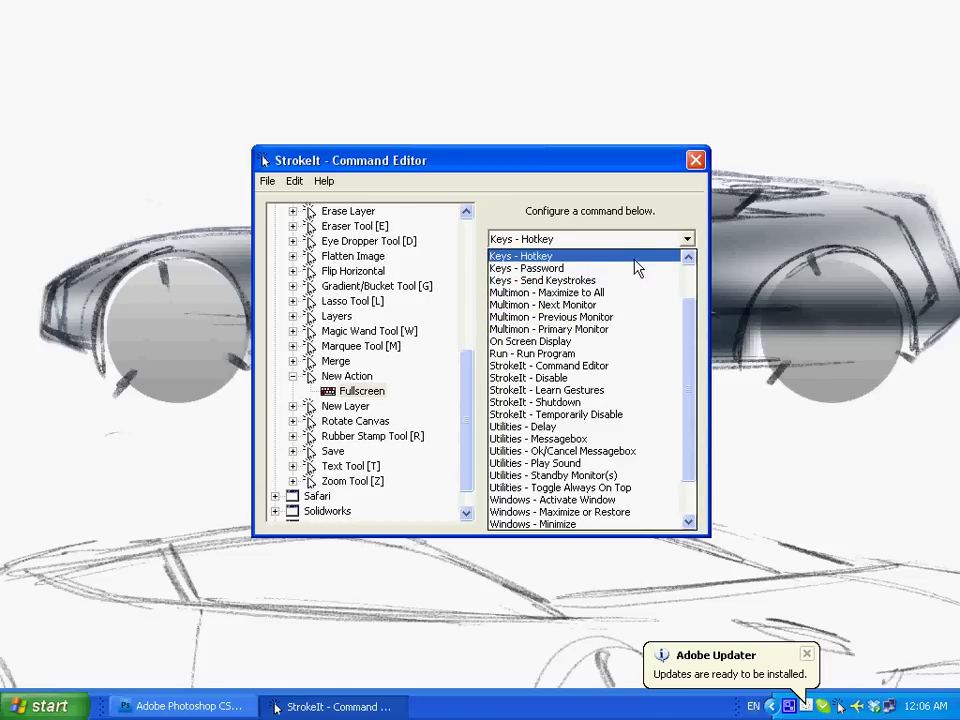
{"action": "left_click", "coordinate": [636, 266]}
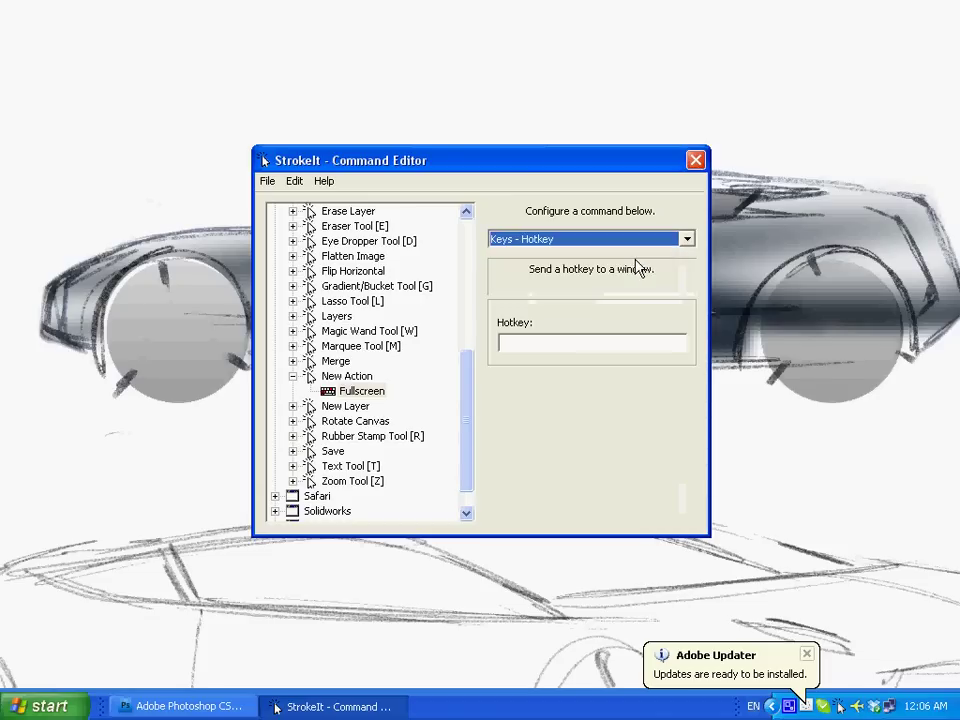
{"action": "left_click", "coordinate": [590, 344]}
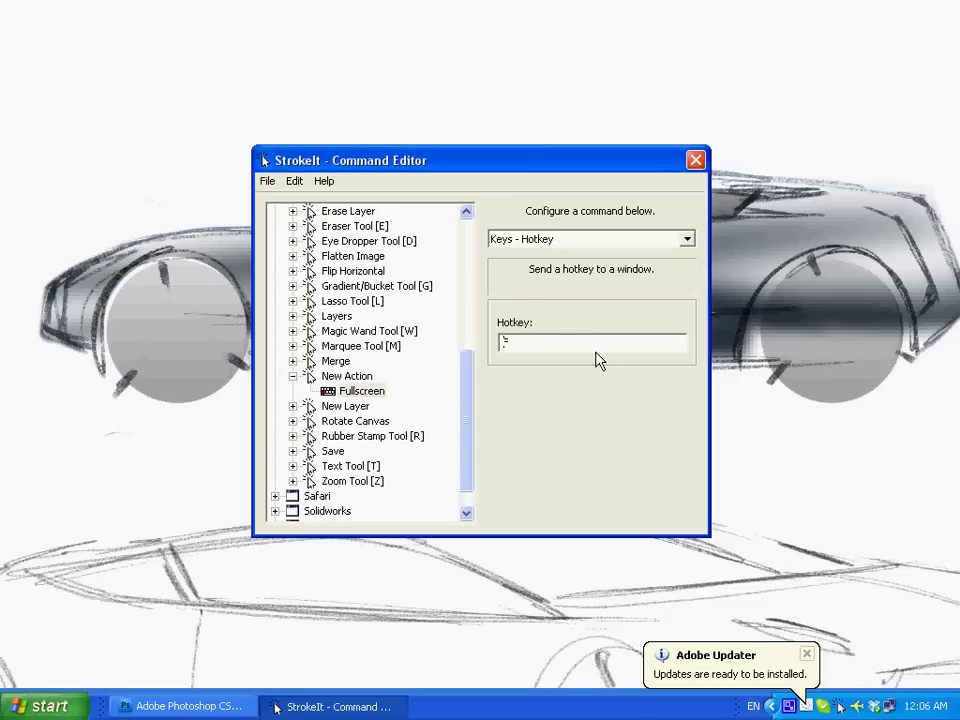
Rename the new Photoshop action that contains the Fullscreen command as Fullscreen.
{"action": "left_click", "coordinate": [363, 378]}
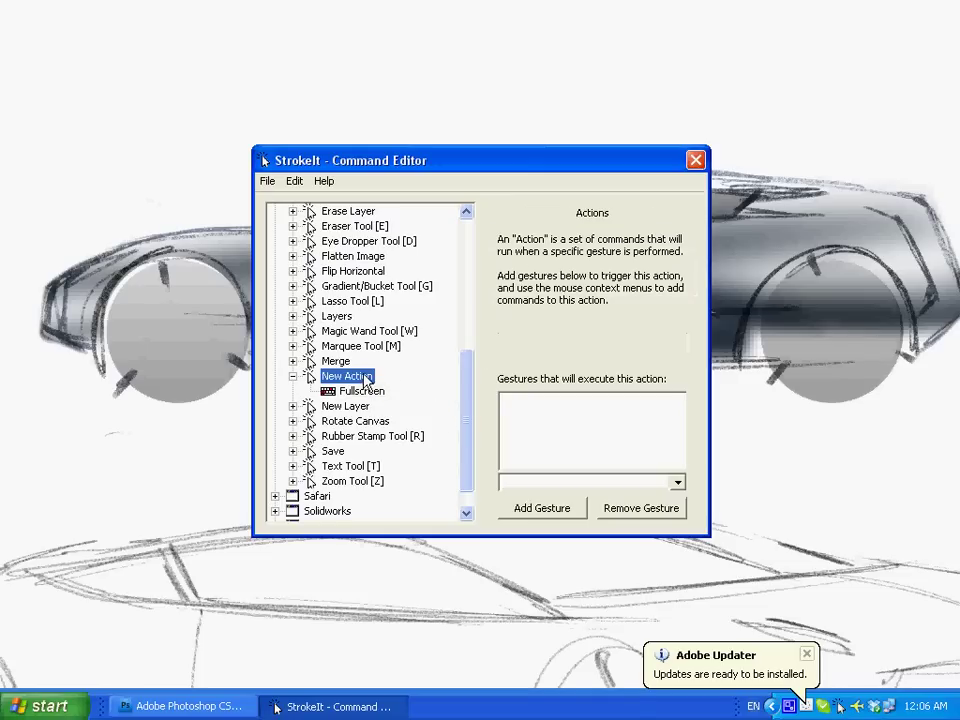
{"action": "double_click", "coordinate": [365, 380]}
{"action": "double_click", "coordinate": [368, 380]}
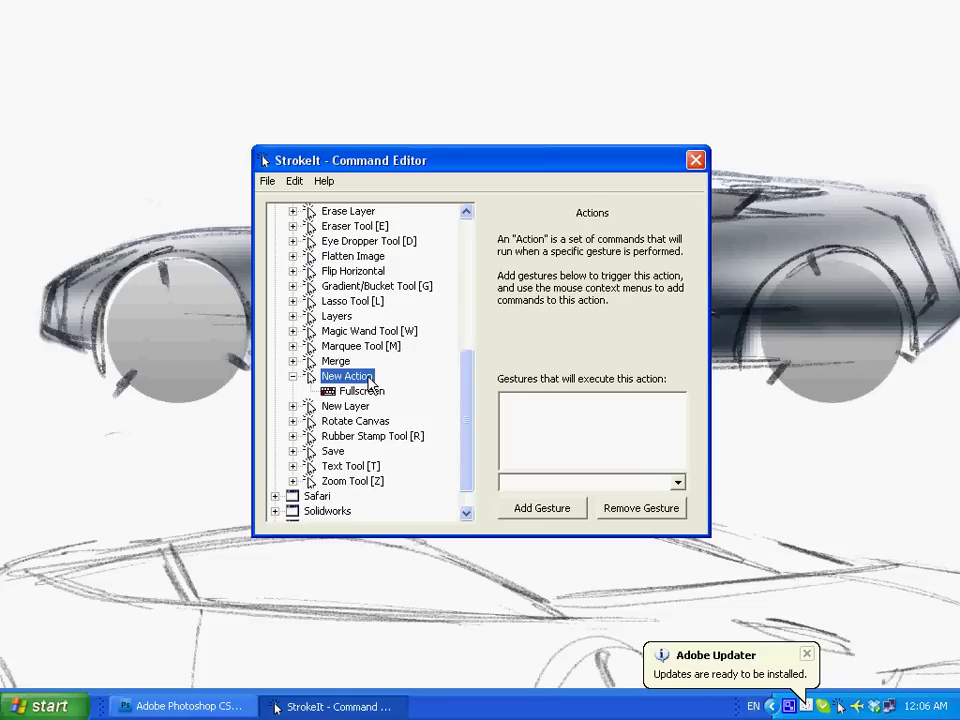
{"action": "left_click", "coordinate": [366, 378]}
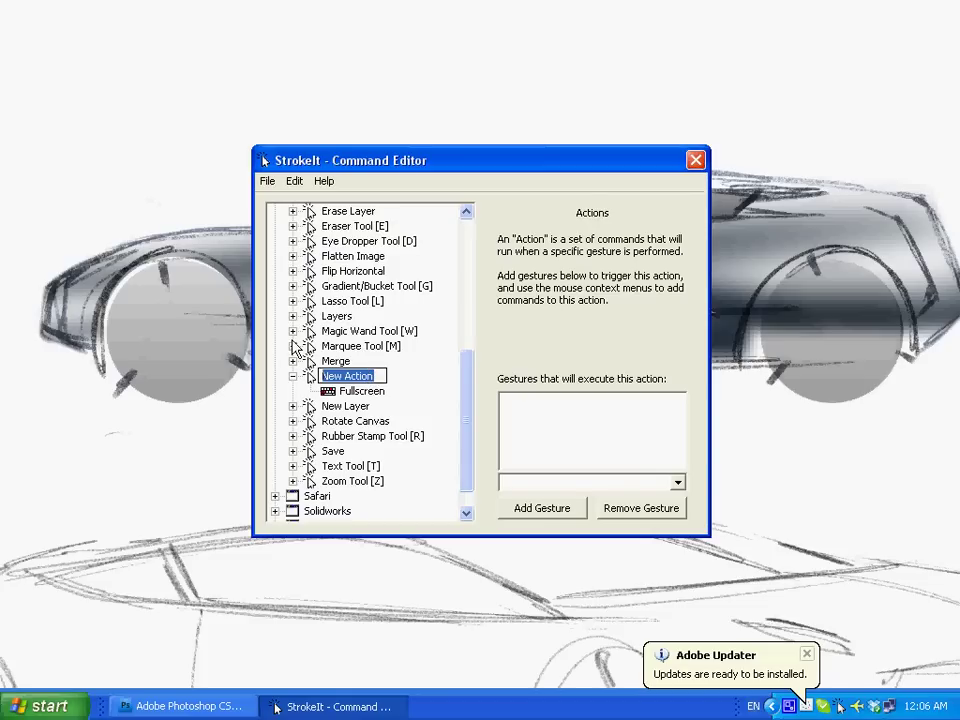
{"action": "type", "text": "Fullscreen"}
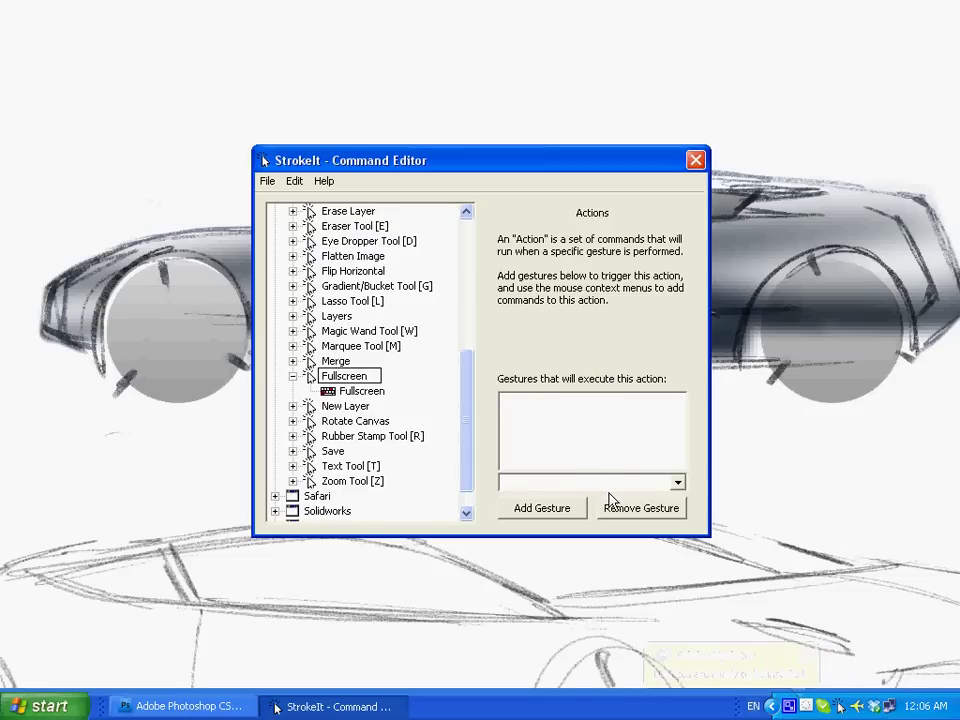
Assign the Up gesture to the Fullscreen action.
{"action": "left_click", "coordinate": [674, 485]}
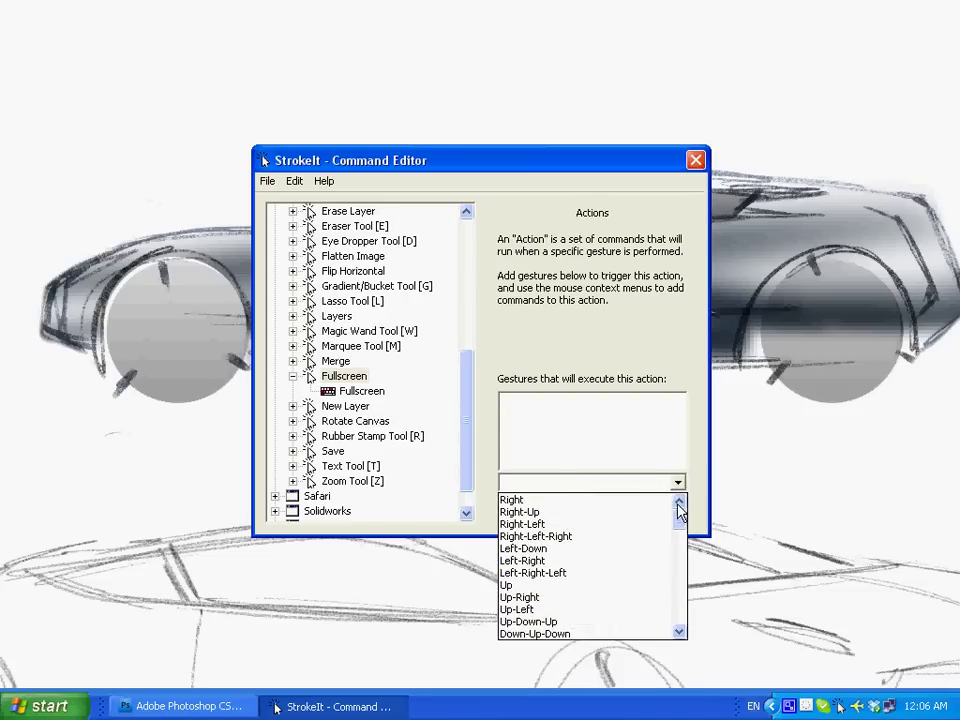
{"action": "left_click", "coordinate": [618, 587]}
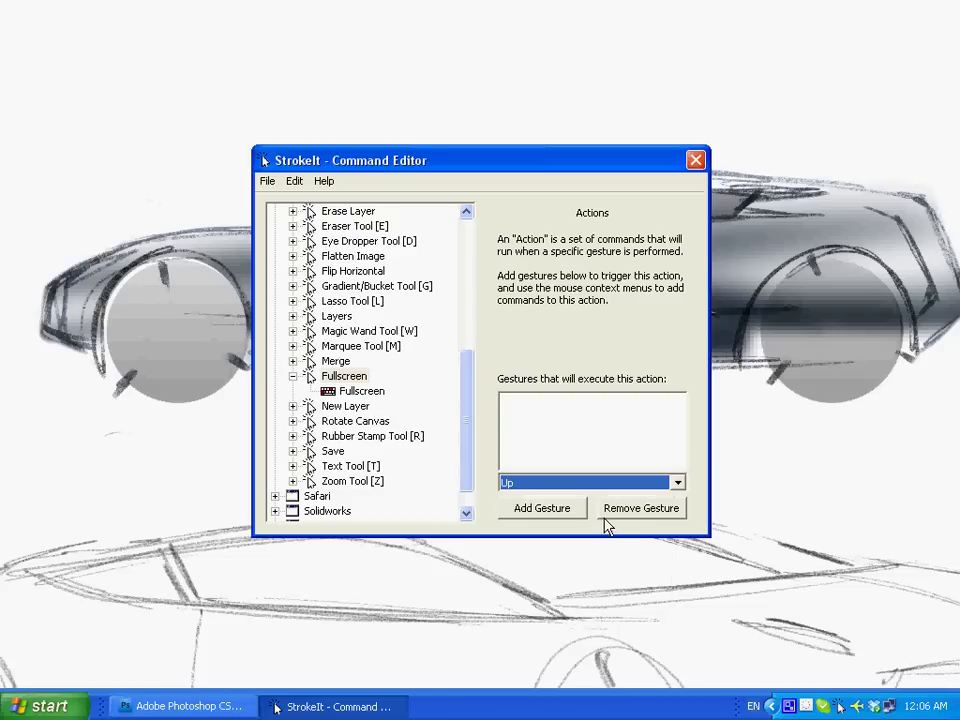
{"action": "left_click", "coordinate": [560, 512]}
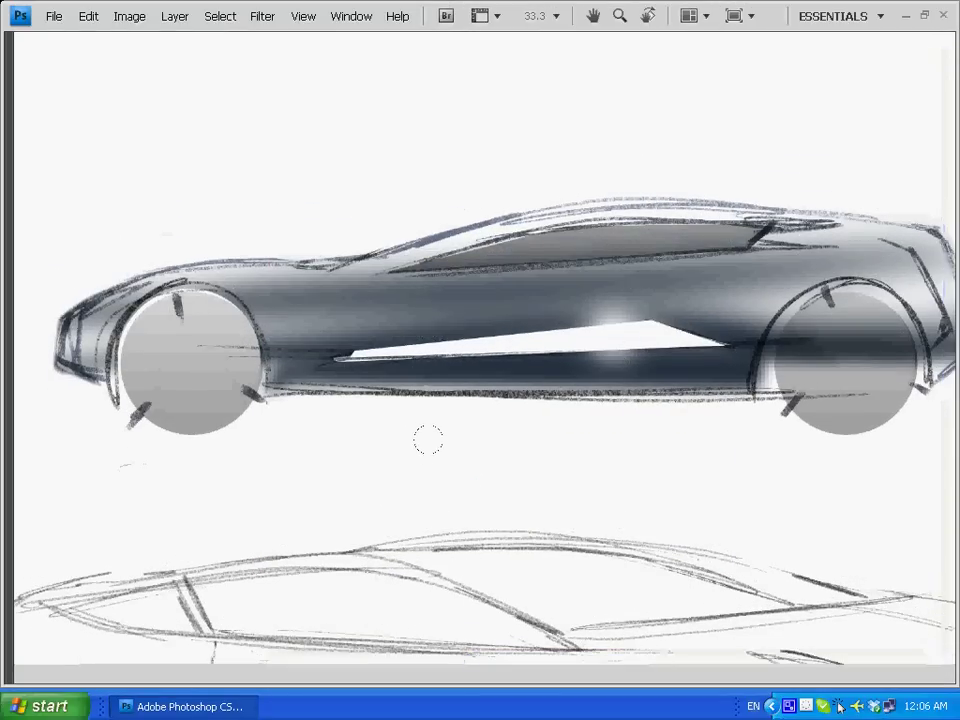
Switch back to Photoshop, cycle through the screen modes and restore the standard view with the tool and layer panels shown.
{"action": "key", "text": "f"}
{"action": "key", "text": "shift+f"}
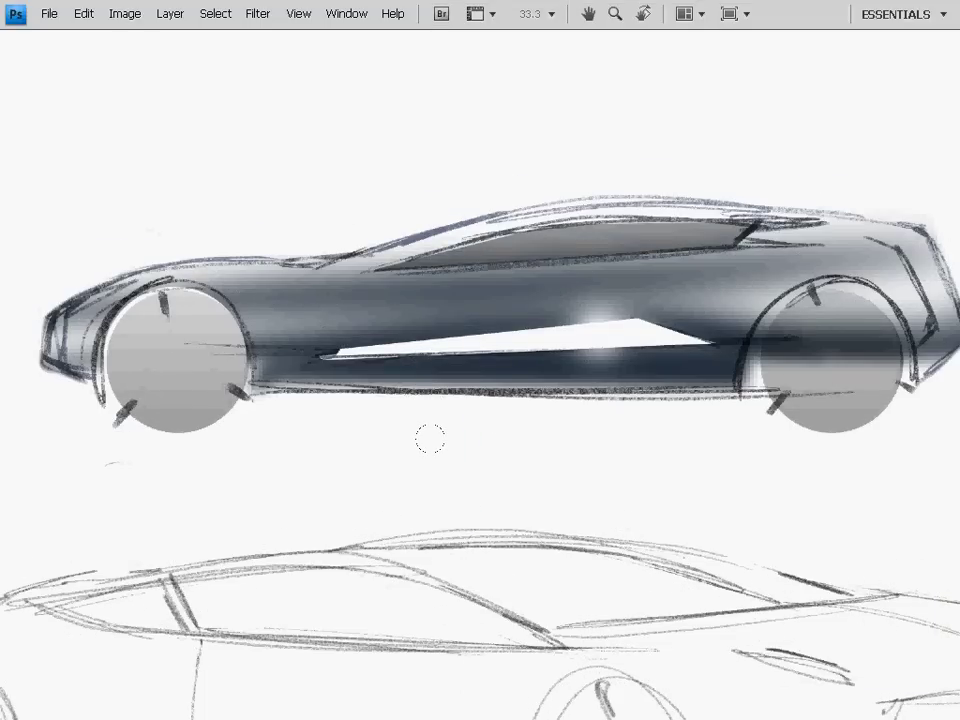
{"action": "key", "text": "Tab"}
{"action": "key", "text": "shift+f"}
{"action": "key", "text": "f"}
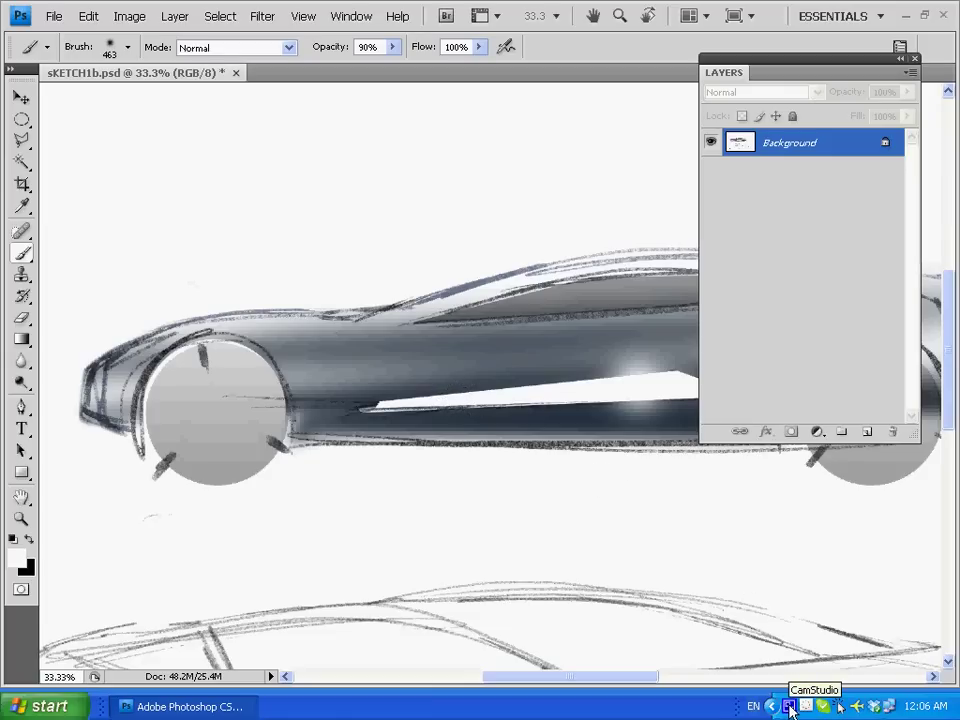
{"action": "right_click", "coordinate": [791, 710]}
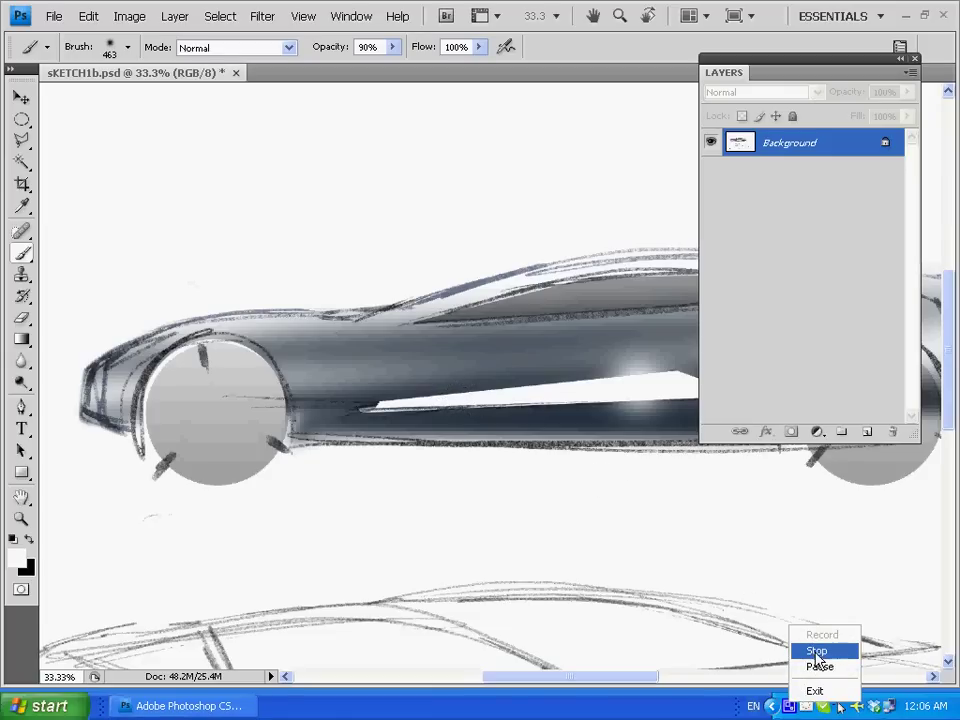